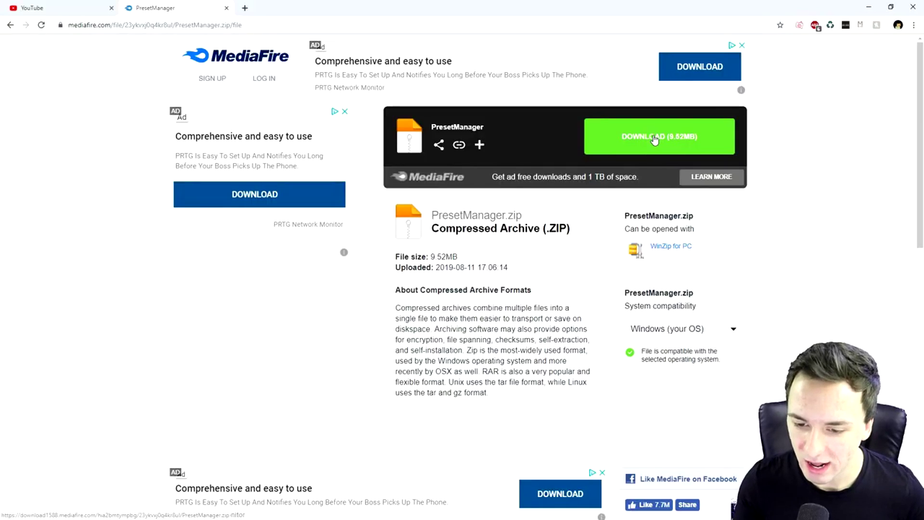
# Step: Download PresetManager.zip from MediaFire and show it in its destination folder
pyautogui.click(655, 140)
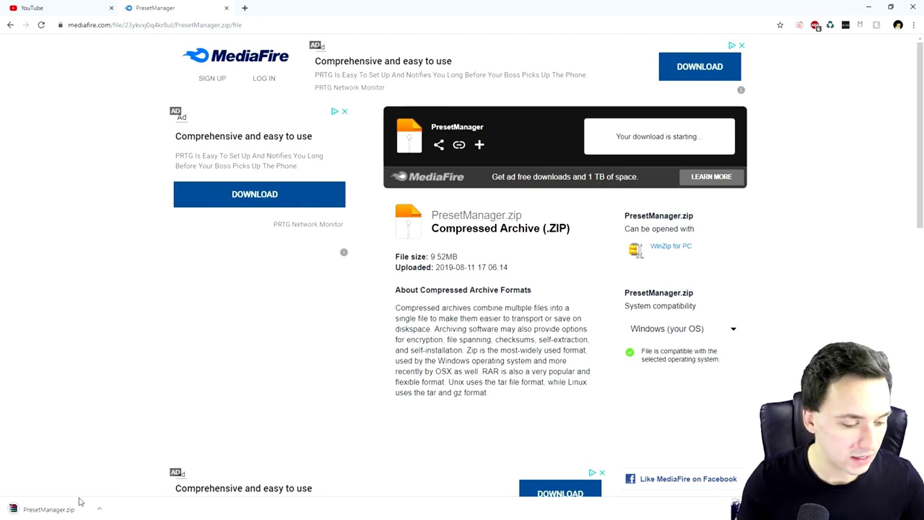
pyautogui.click(99, 509)
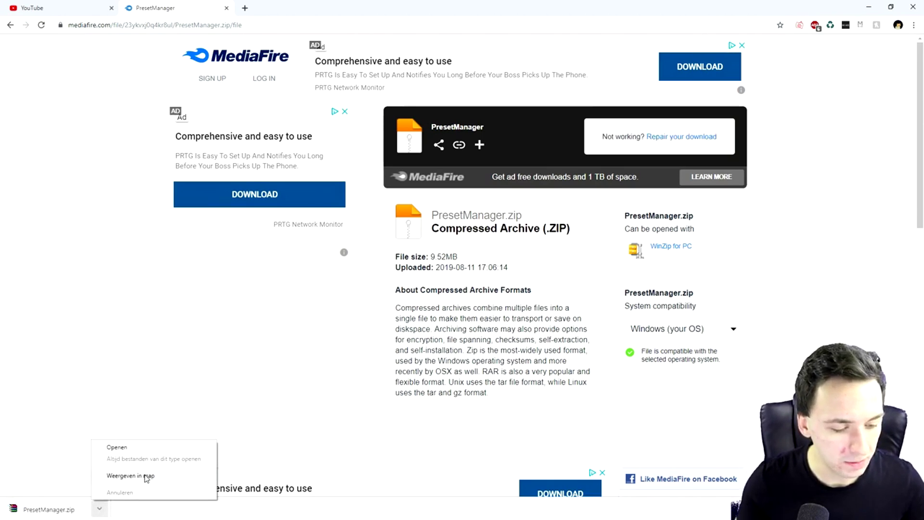
pyautogui.click(145, 476)
# Step: Extract PresetManager.zip into the current folder and launch Preset Manager 2.0
pyautogui.click(290, 250)
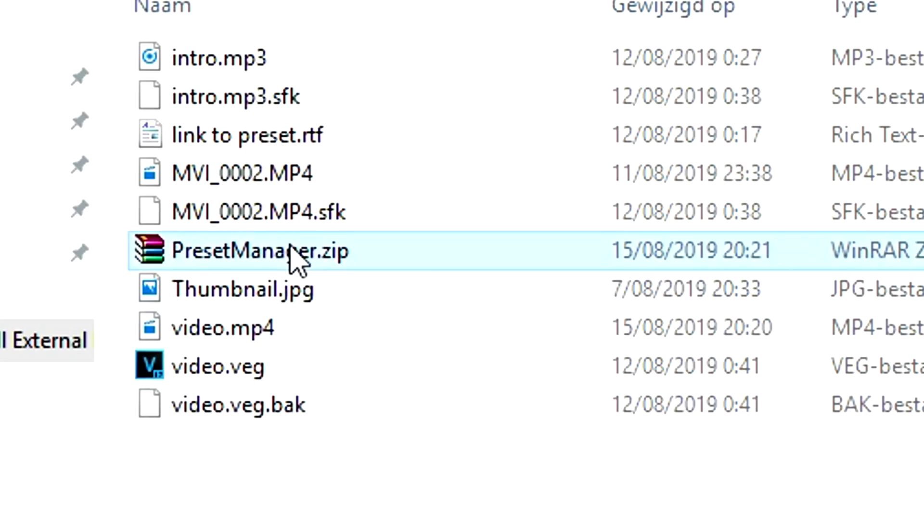
pyautogui.rightClick(291, 250)
pyautogui.click(481, 387)
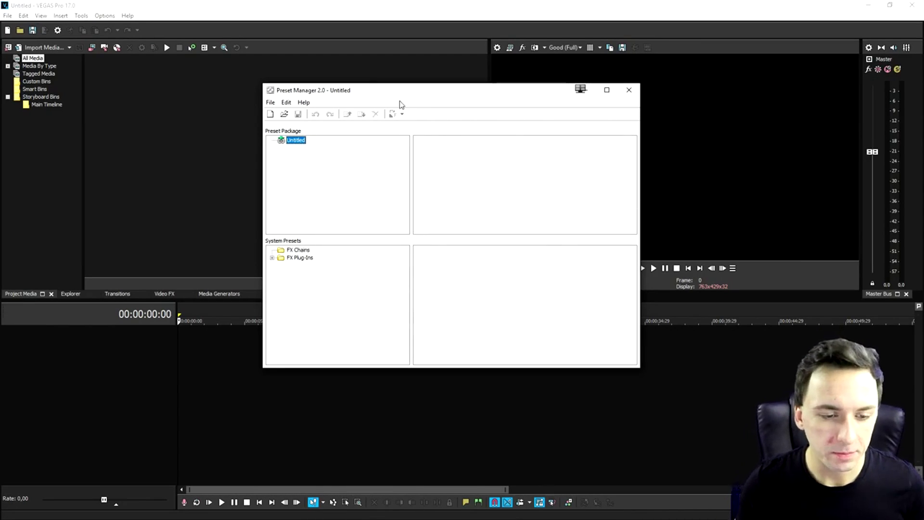
pyautogui.click(444, 179)
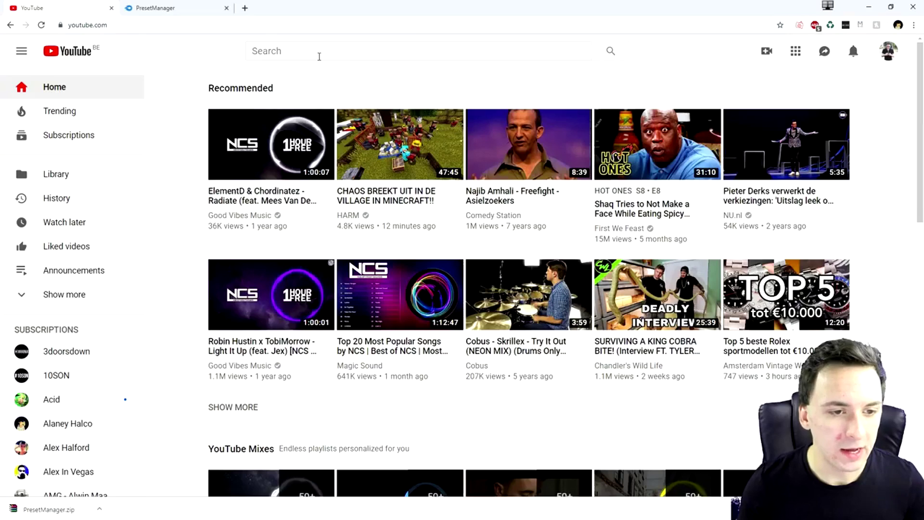
# Step: Switch from Preset Manager to the YouTube tab in Chrome
pyautogui.click(345, 54)
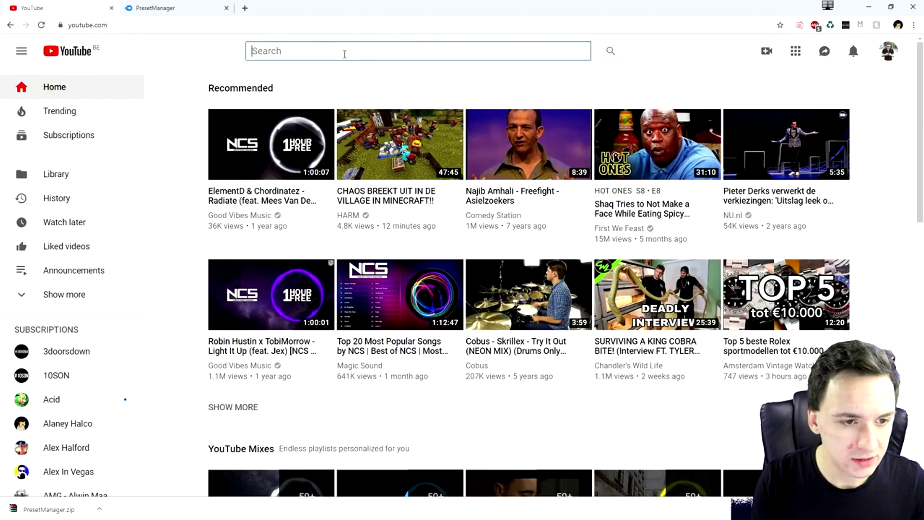
# Step: Search YouTube for 'sony vegas color grading prese' and open the MEGA Color Correction pack video
pyautogui.write('sony vegas color gradin')
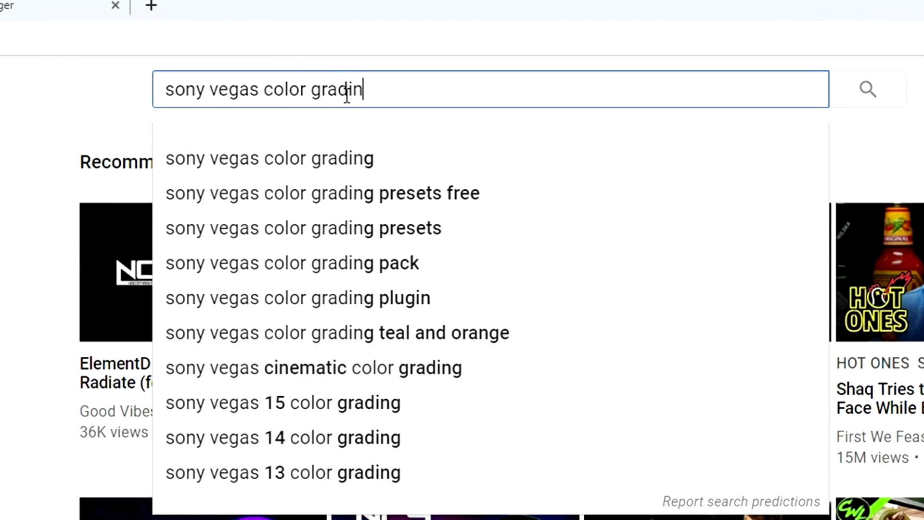
pyautogui.write('g prese')
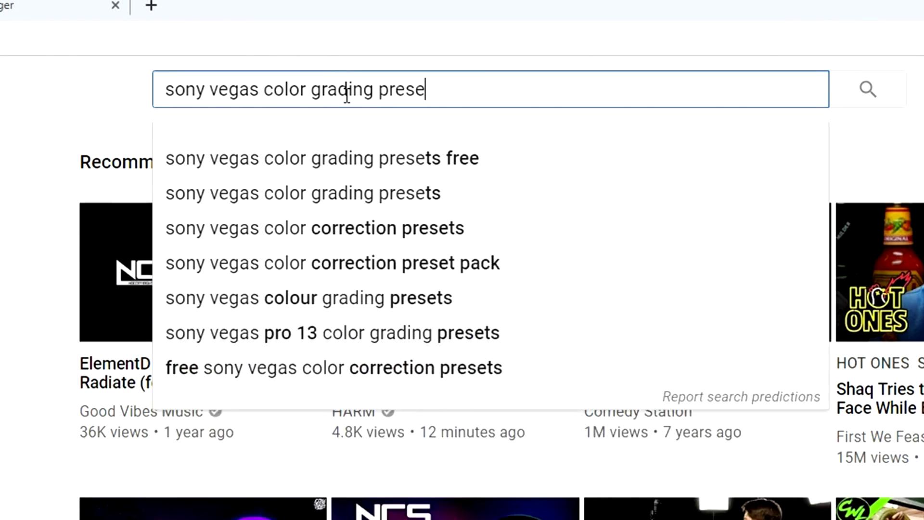
pyautogui.click(332, 263)
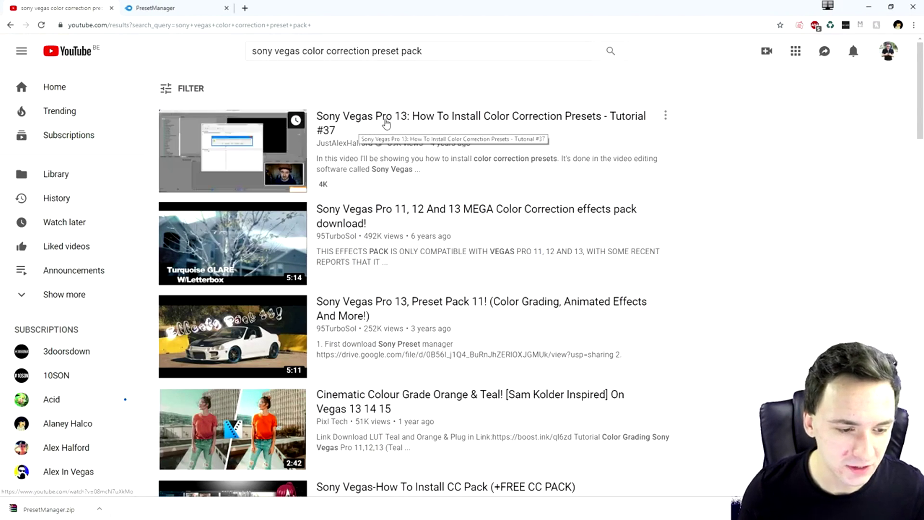
pyautogui.scroll(-2, 472, 176)
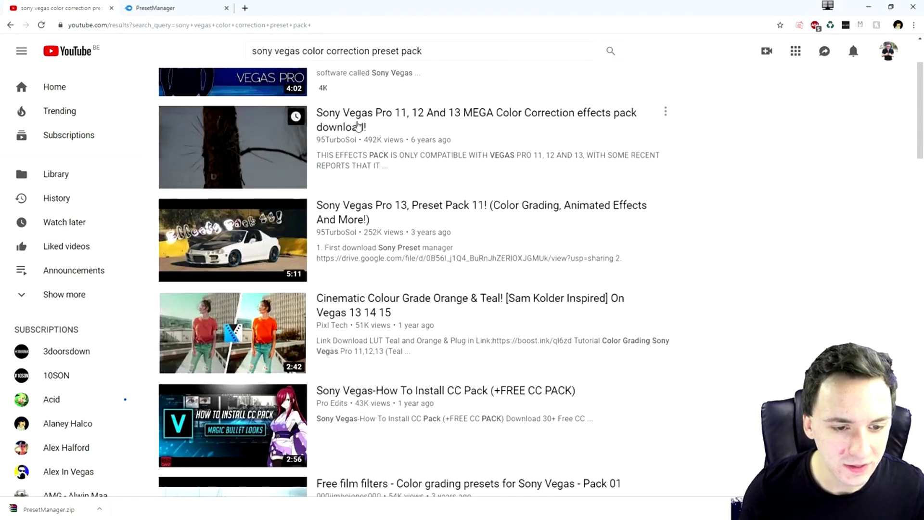
pyautogui.click(357, 127)
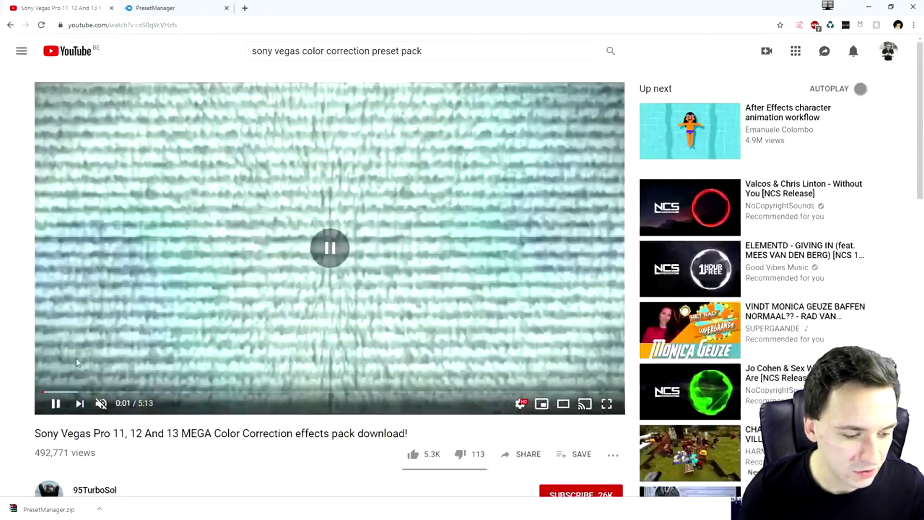
# Step: Expand the video's description and follow its MediaFire preset pack link
pyautogui.scroll(-6, 164, 304)
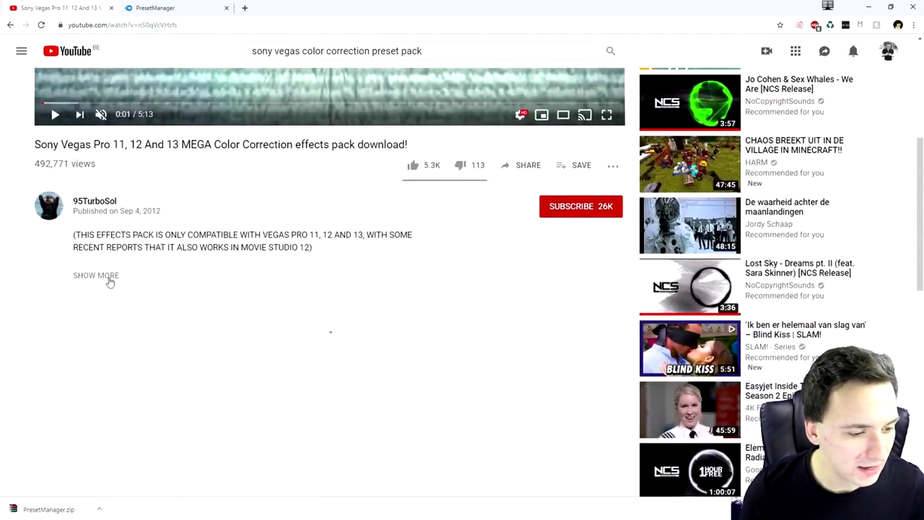
pyautogui.click(96, 275)
pyautogui.scroll(-2, 193, 260)
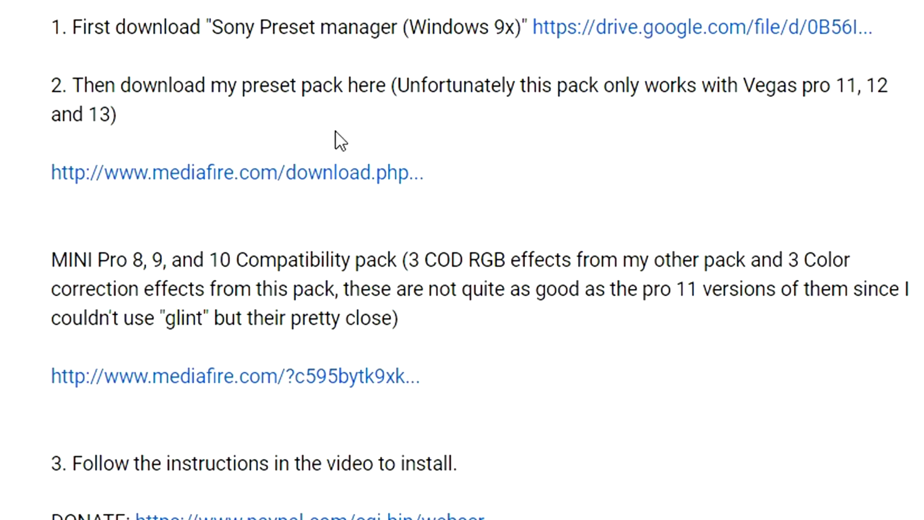
pyautogui.click(269, 174)
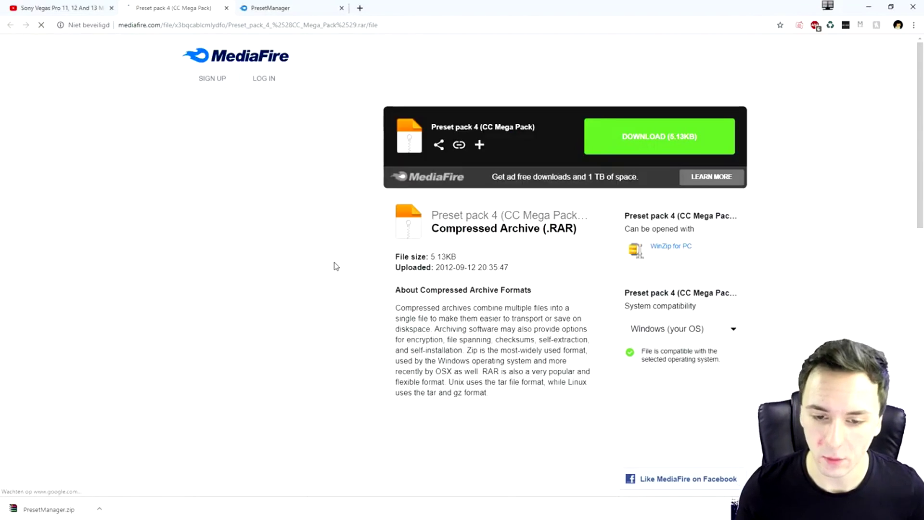
# Step: Download the Preset pack 4 (CC Mega Pack) RAR archive from MediaFire
pyautogui.click(649, 135)
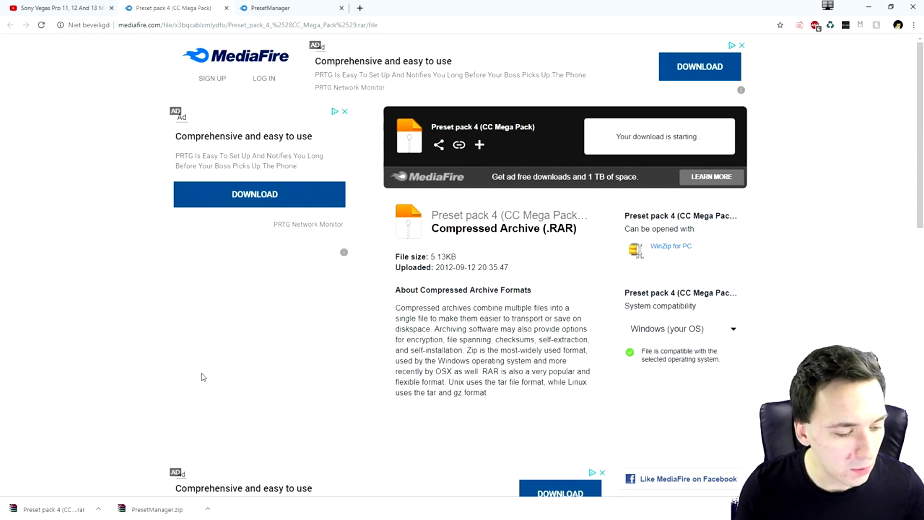
pyautogui.click(96, 511)
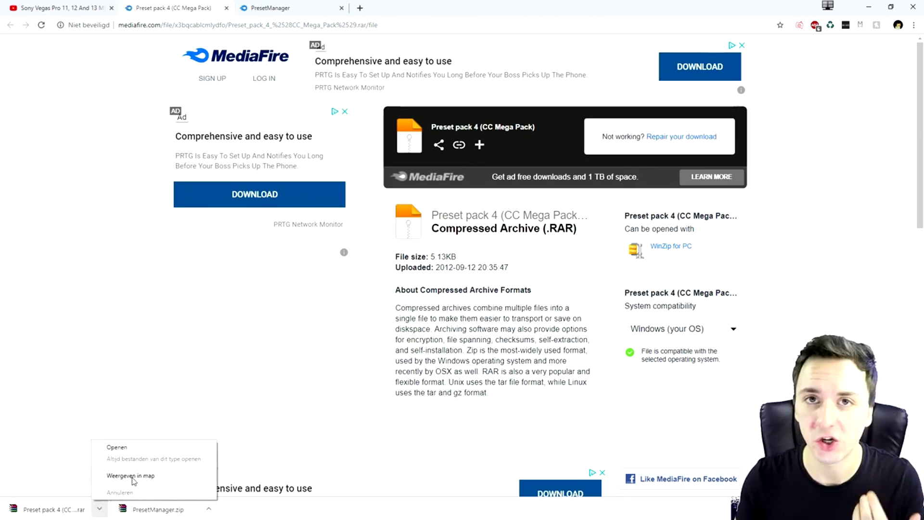
# Step: Extract the Preset pack 4 RAR in its folder and select the resulting .sfpreset file
pyautogui.click(131, 476)
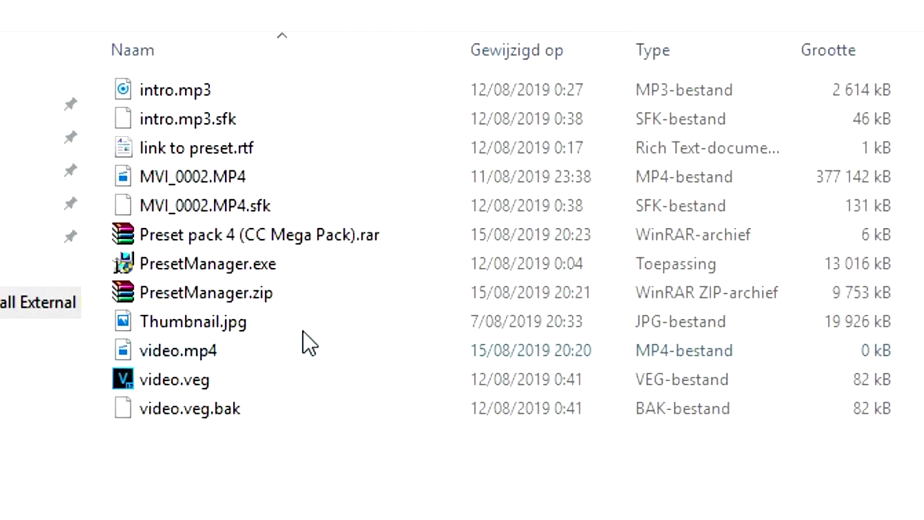
pyautogui.rightClick(289, 235)
pyautogui.click(419, 346)
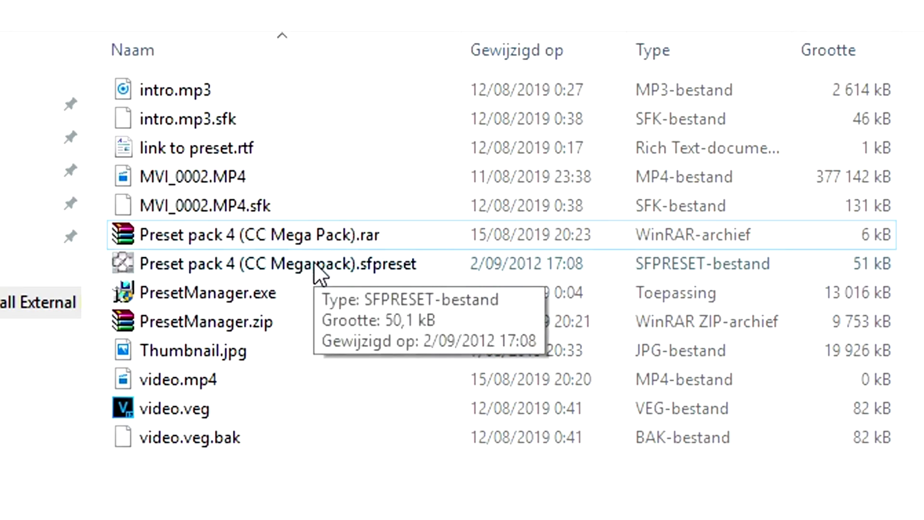
pyautogui.click(315, 264)
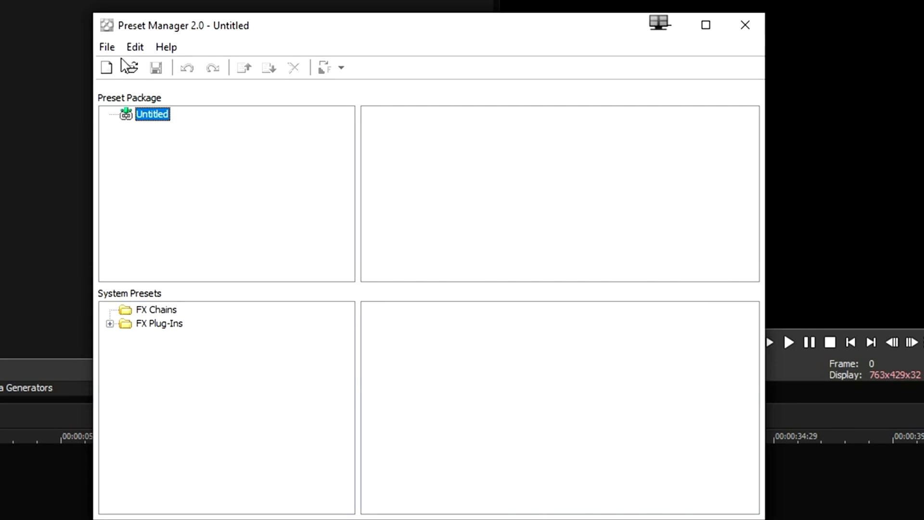
pyautogui.click(107, 47)
# Step: Open Preset pack 4 (CC Mega pack).sfpreset and copy its FX Chains to the system presets
pyautogui.click(139, 85)
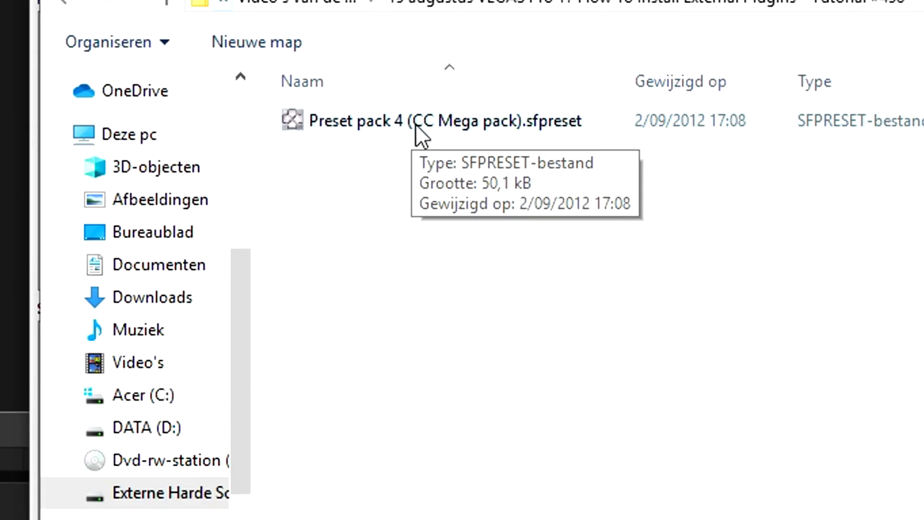
pyautogui.doubleClick(417, 126)
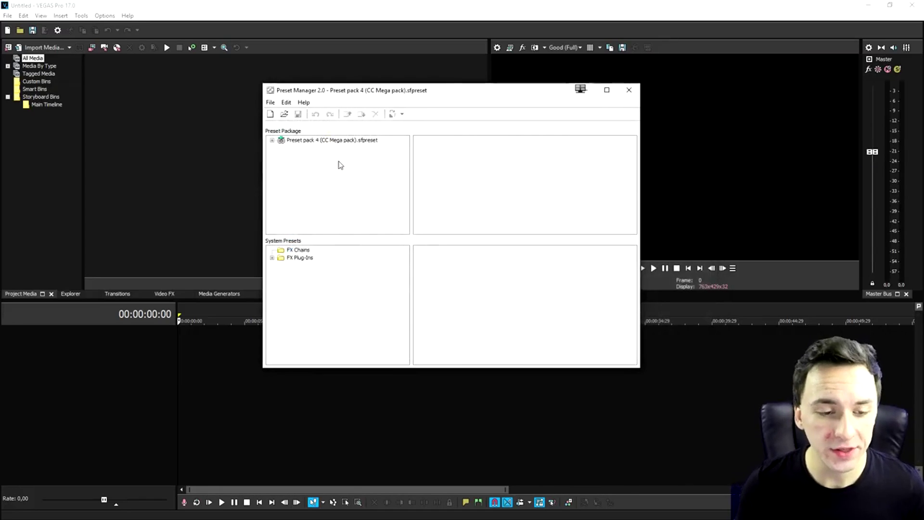
pyautogui.click(327, 141)
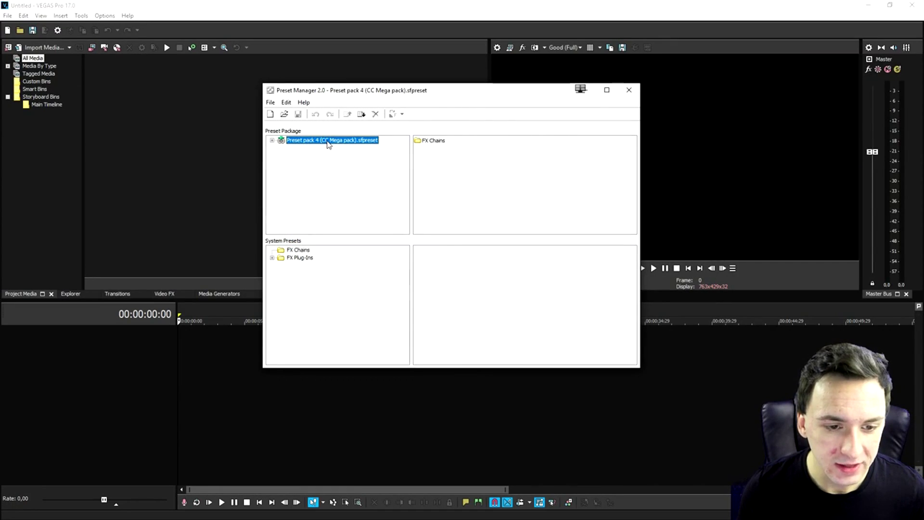
pyautogui.click(436, 144)
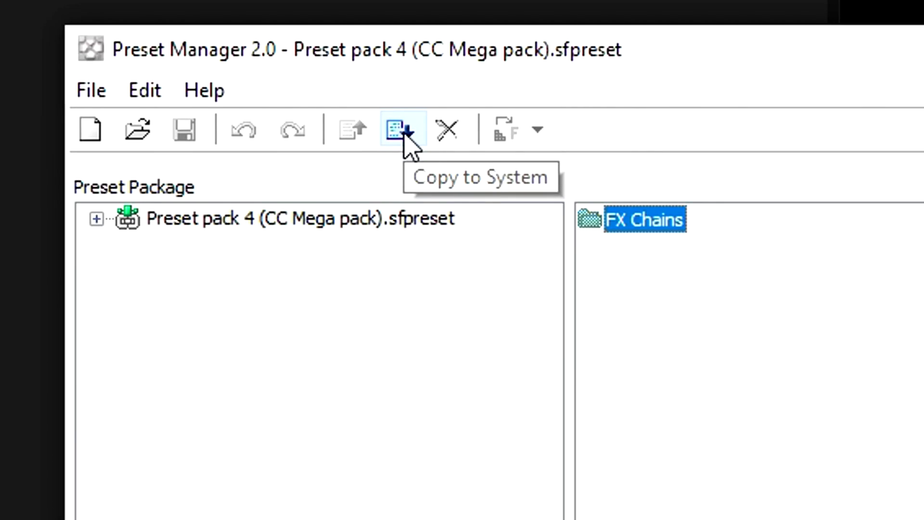
pyautogui.click(589, 202)
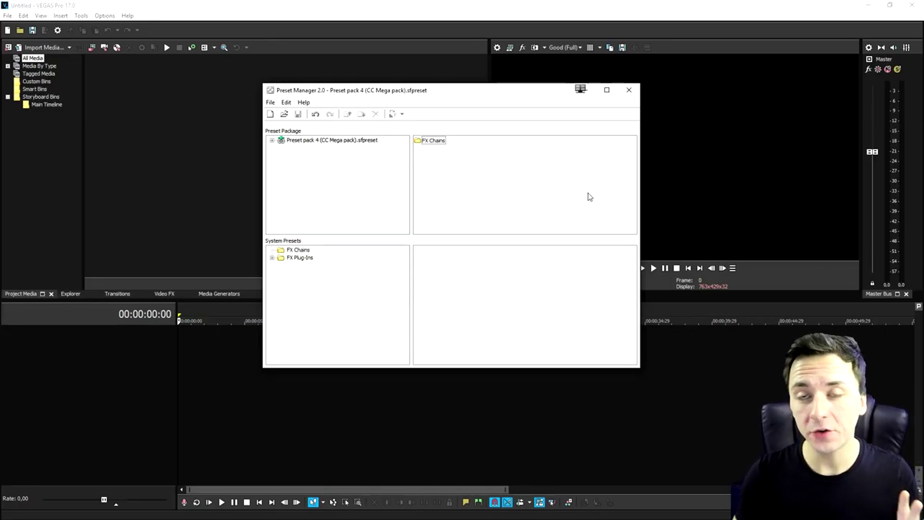
pyautogui.click(531, 7)
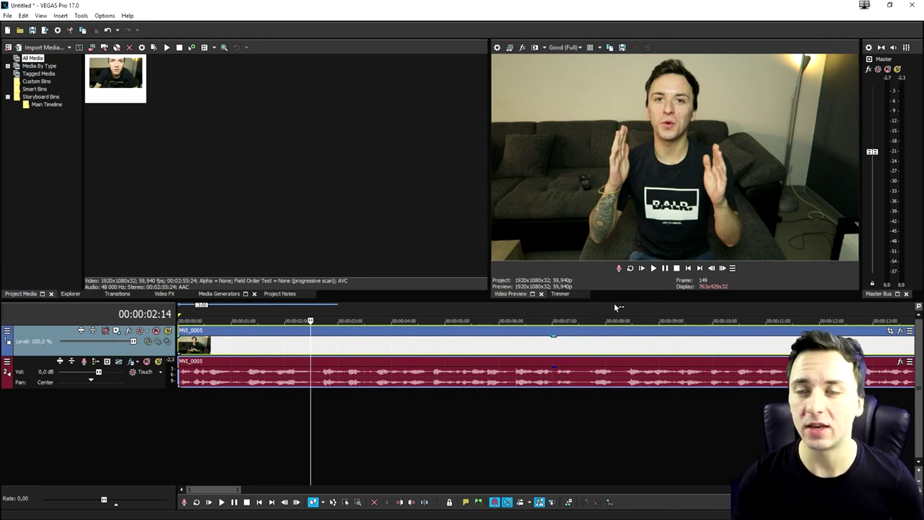
# Step: Zoom out to the whole MVI_0005 clip and open its Event FX Plug-In Chooser
pyautogui.scroll(-3, 515, 354)
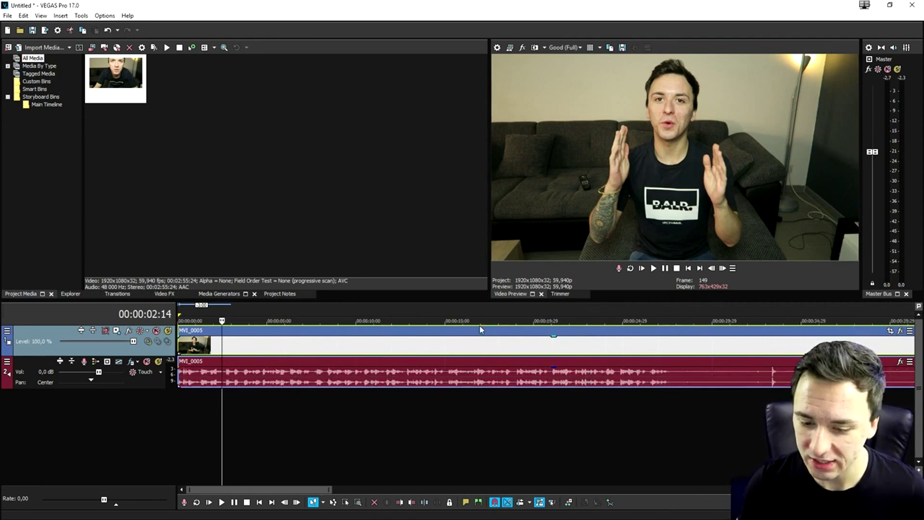
pyautogui.scroll(4, 480, 332)
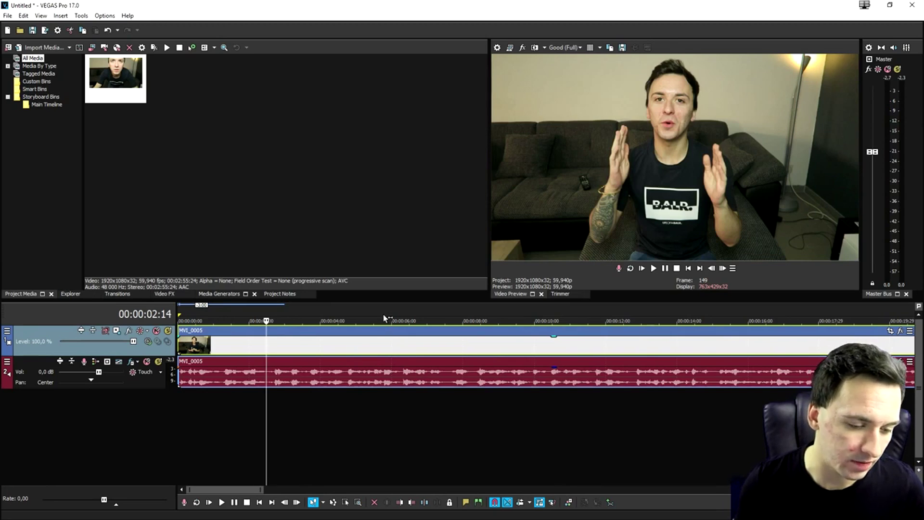
pyautogui.scroll(-10, 365, 340)
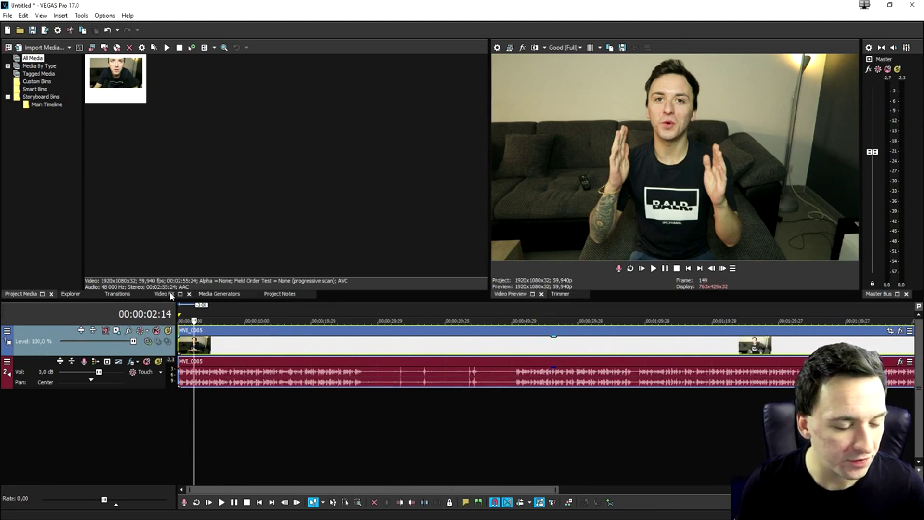
pyautogui.scroll(-4, 530, 366)
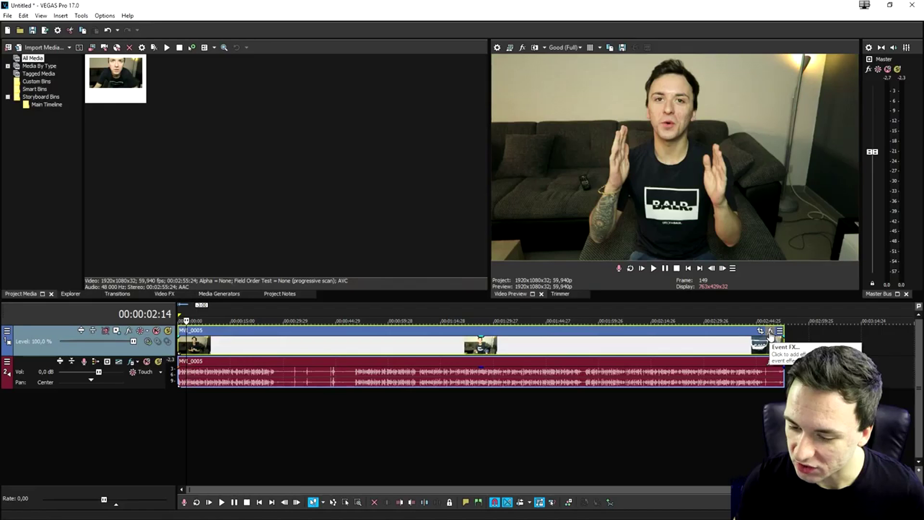
pyautogui.click(621, 152)
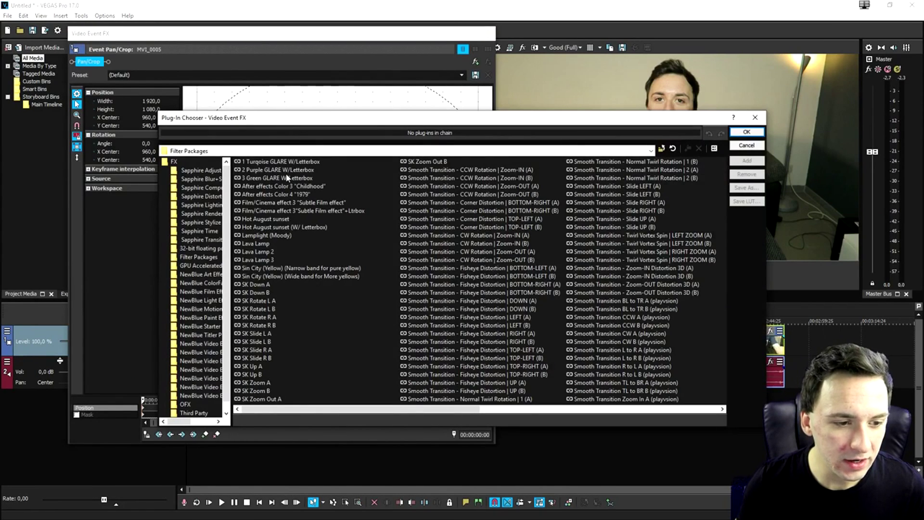
# Step: Choose the 1 Turqoise GLARE W/Letterbox filter package for the clip, after trying 2 Purple GLARE
pyautogui.click(212, 150)
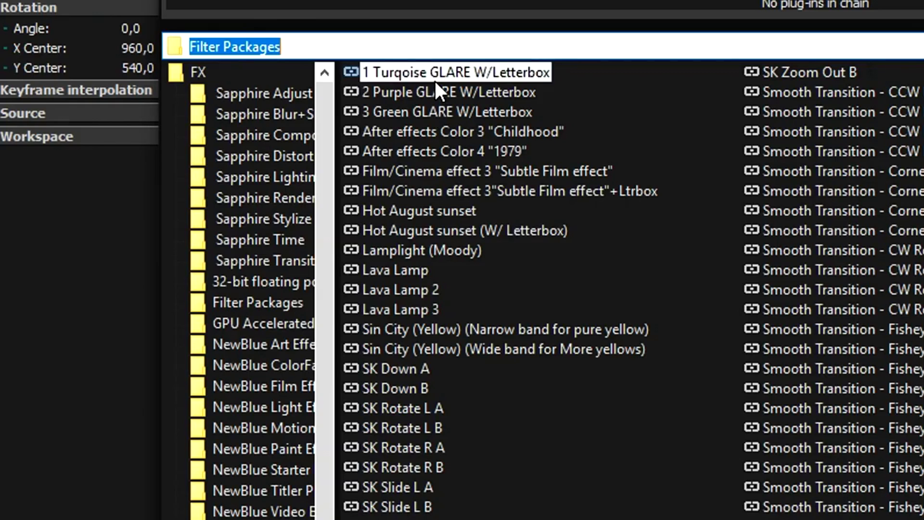
pyautogui.click(677, 223)
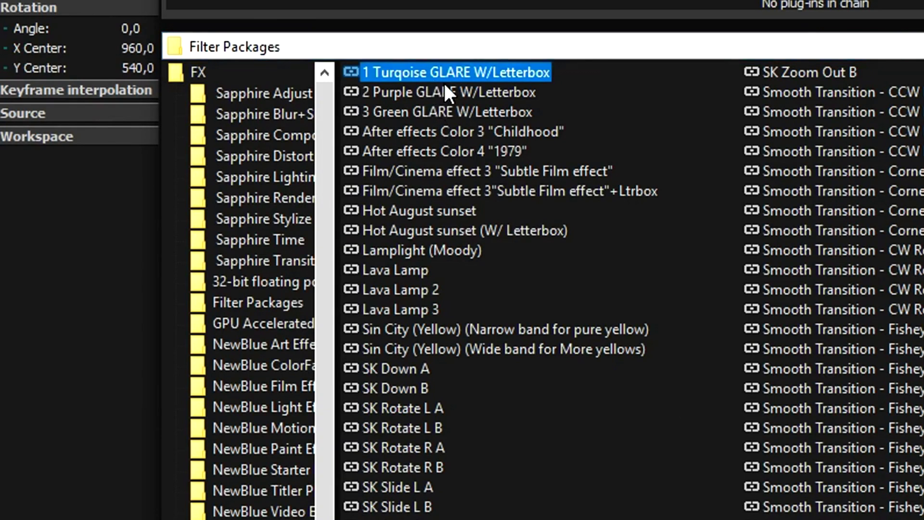
pyautogui.click(402, 94)
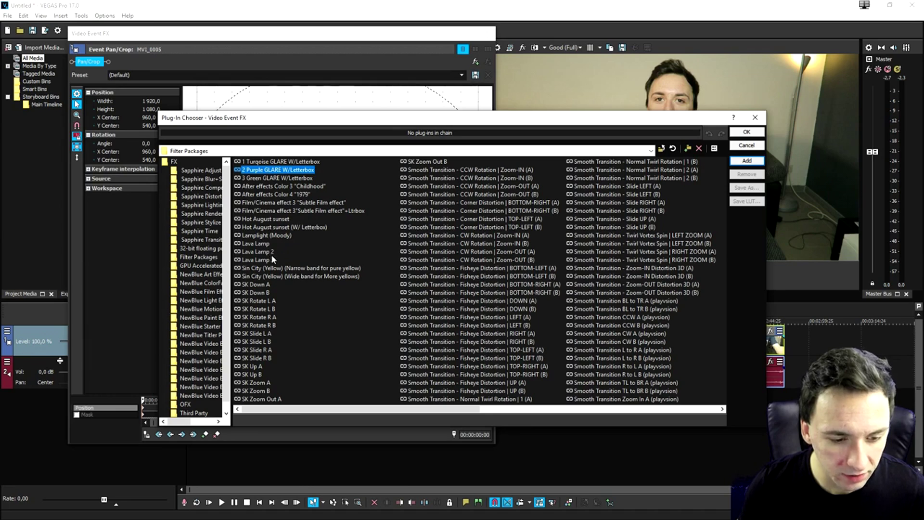
pyautogui.click(286, 162)
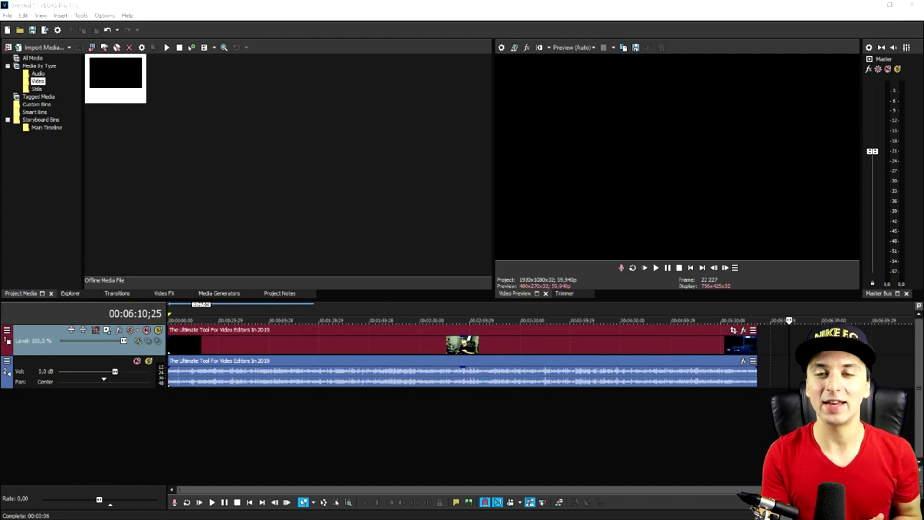
# Step: Move the playhead to the start of the 'The Ultimate Tool For Video Editors In 2019' timeline
pyautogui.click(664, 317)
# Step: Scrub from the start to about 2:35, then split the clip at two cut points
pyautogui.click(691, 269)
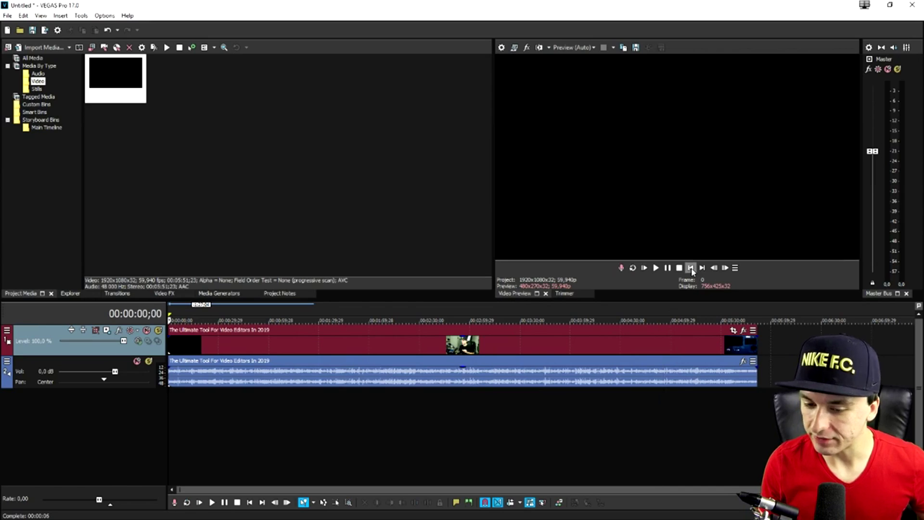
pyautogui.click(277, 318)
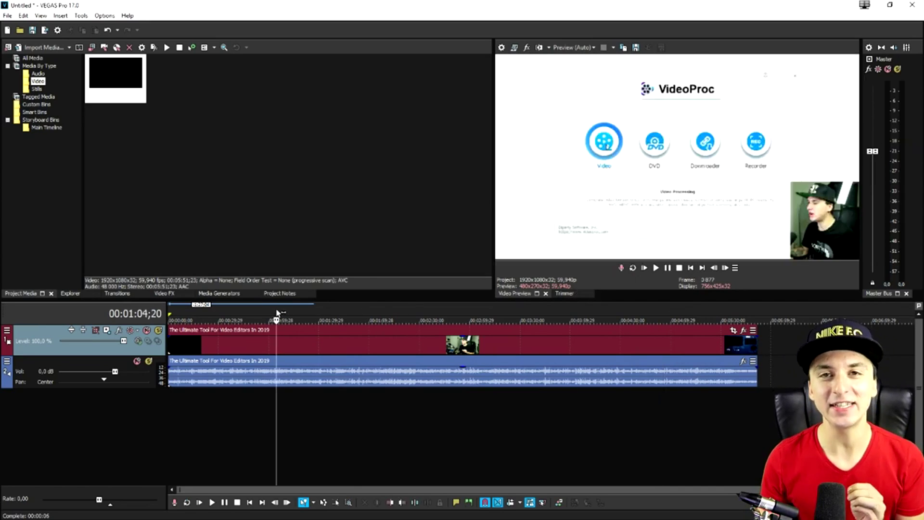
pyautogui.click(309, 319)
pyautogui.click(337, 318)
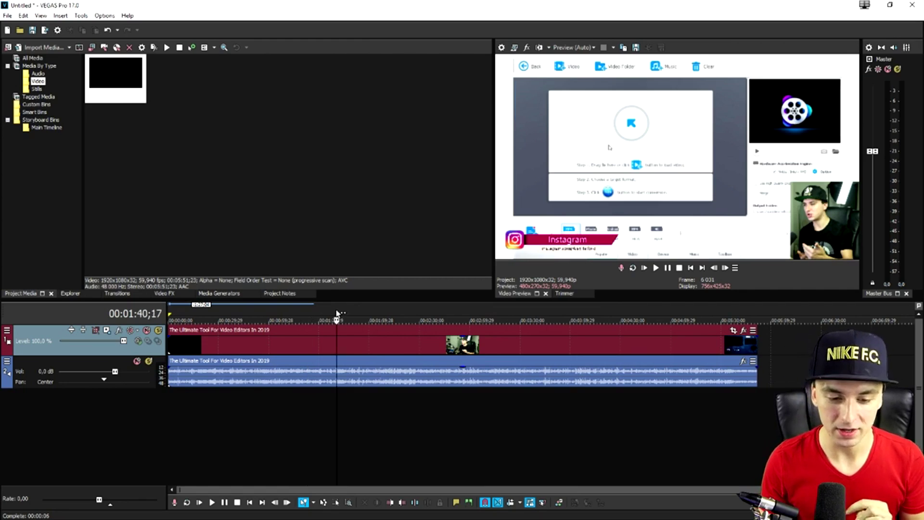
pyautogui.click(350, 318)
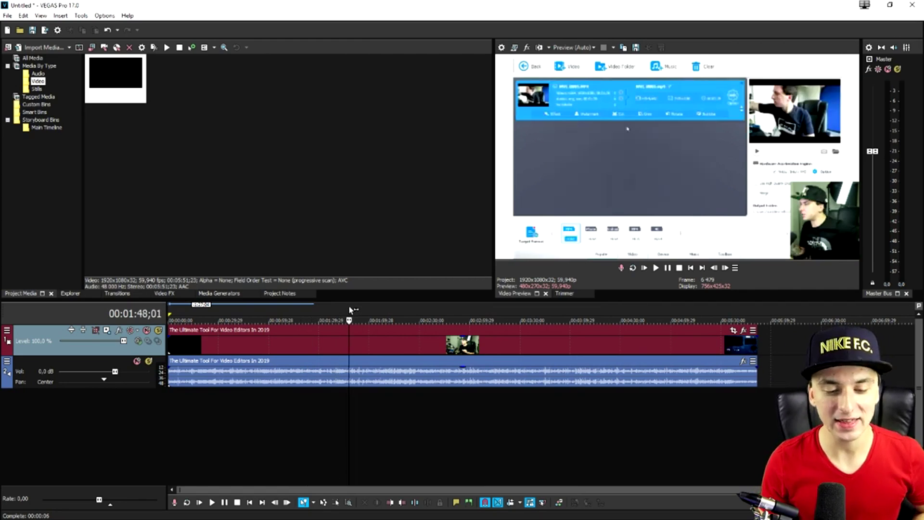
pyautogui.click(428, 319)
pyautogui.click(247, 337)
pyautogui.press('s')
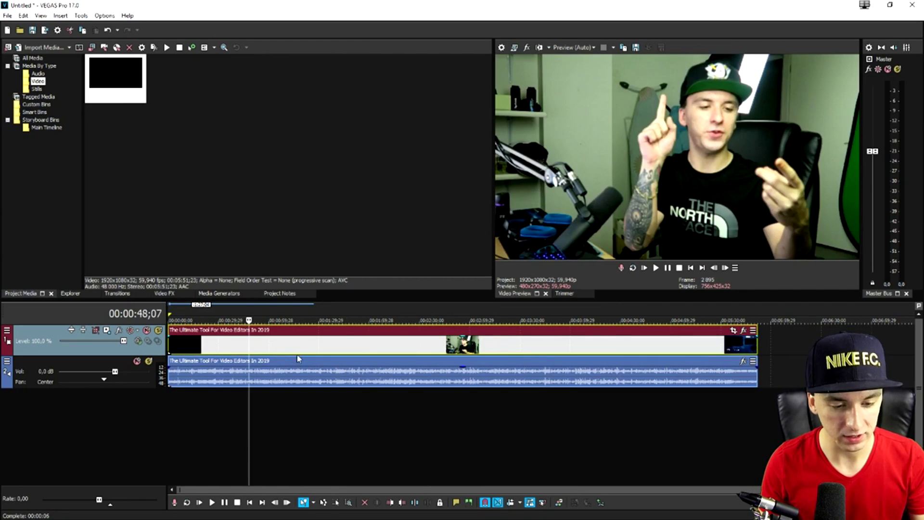
pyautogui.click(307, 354)
pyautogui.press('s')
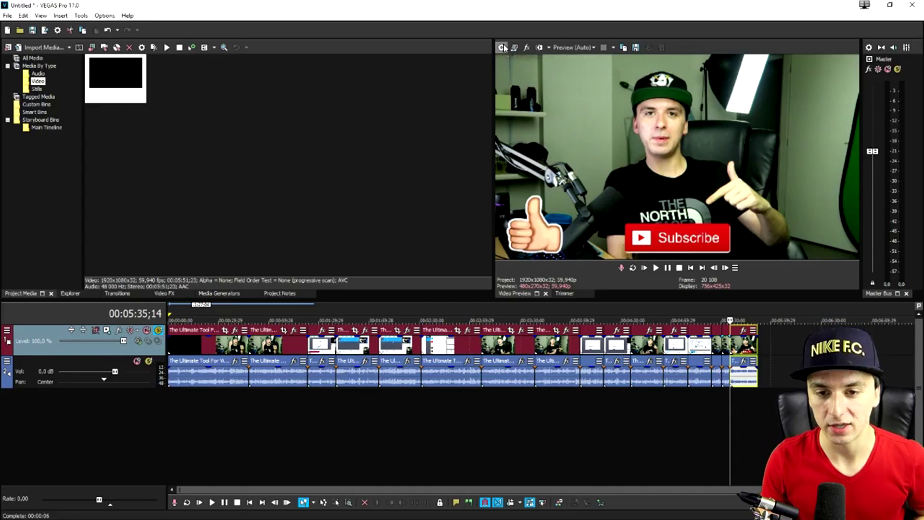
# Step: Enter a 1920 x 1080 frame size in Project Video Properties
pyautogui.click(503, 48)
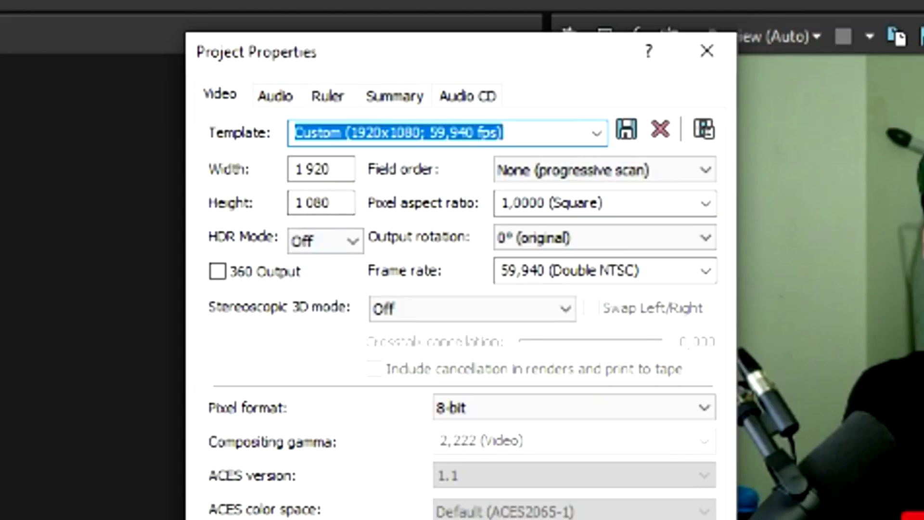
pyautogui.moveTo(348, 169); pyautogui.dragTo(86, 203)
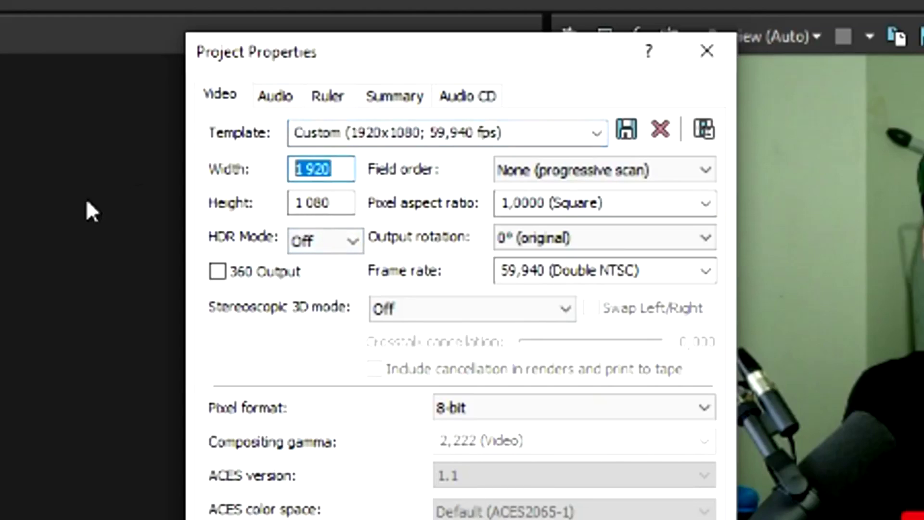
pyautogui.write('1920')
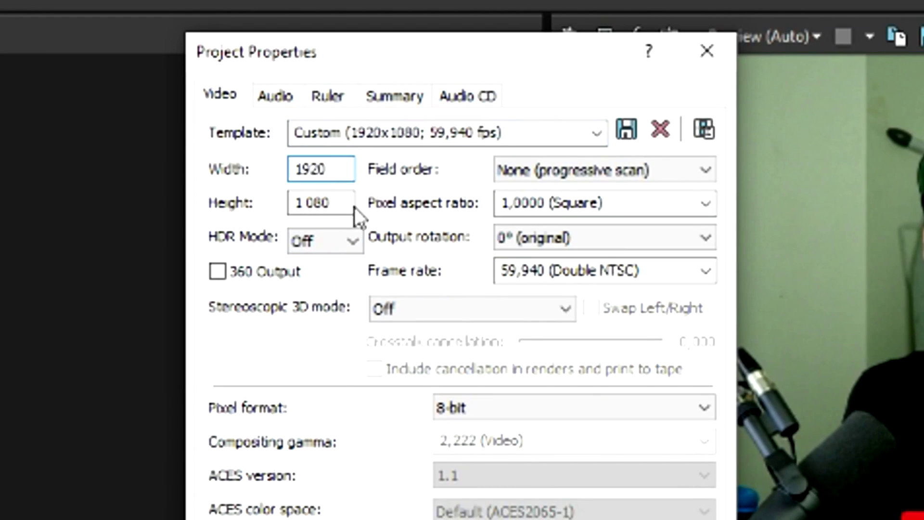
pyautogui.press('Tab')
pyautogui.write('1080')
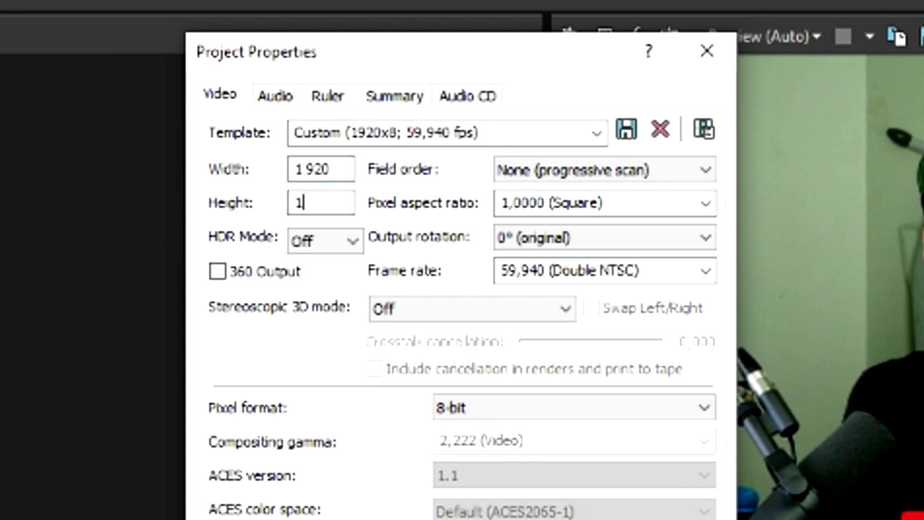
# Step: Keep progressive scan field order and the 59,940 (Double NTSC) frame rate
pyautogui.click(541, 168)
pyautogui.click(544, 195)
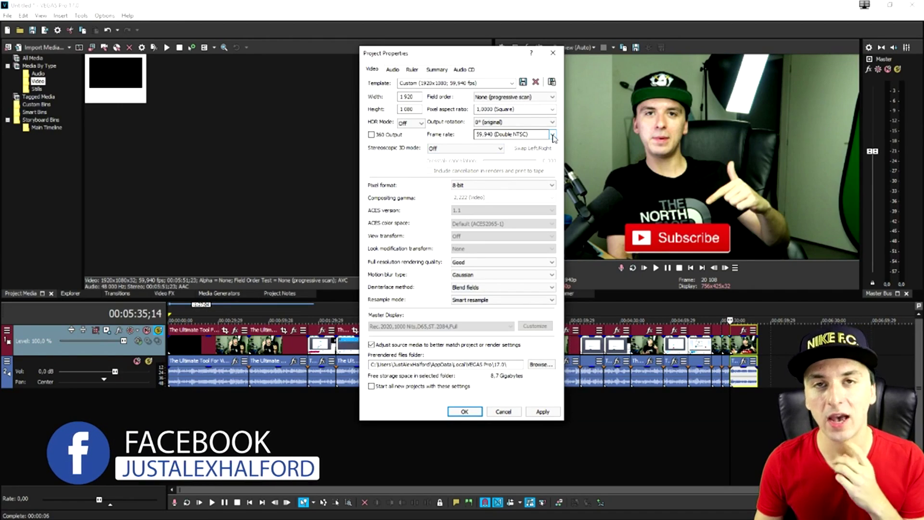
pyautogui.click(554, 135)
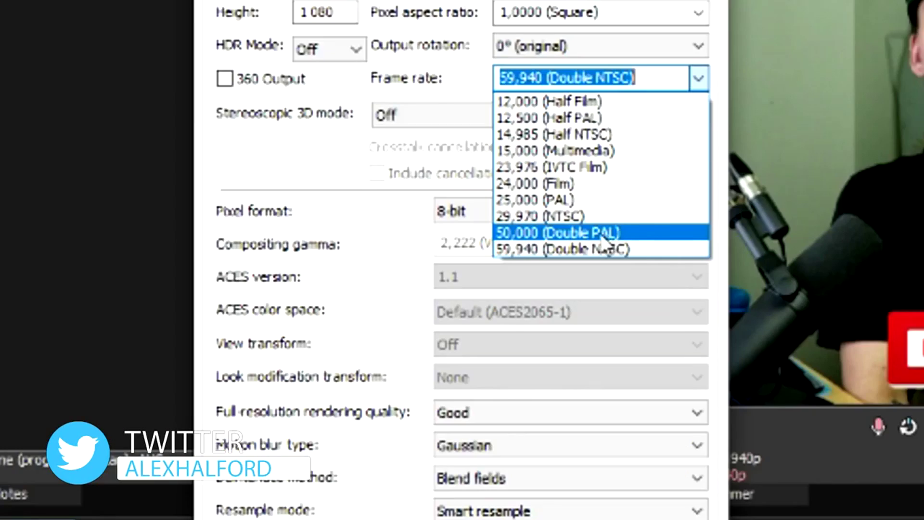
pyautogui.click(699, 81)
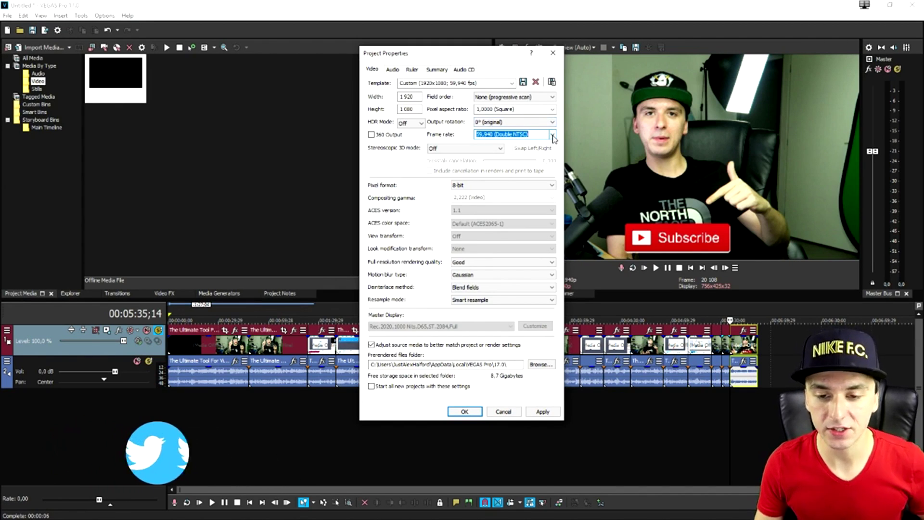
pyautogui.click(553, 136)
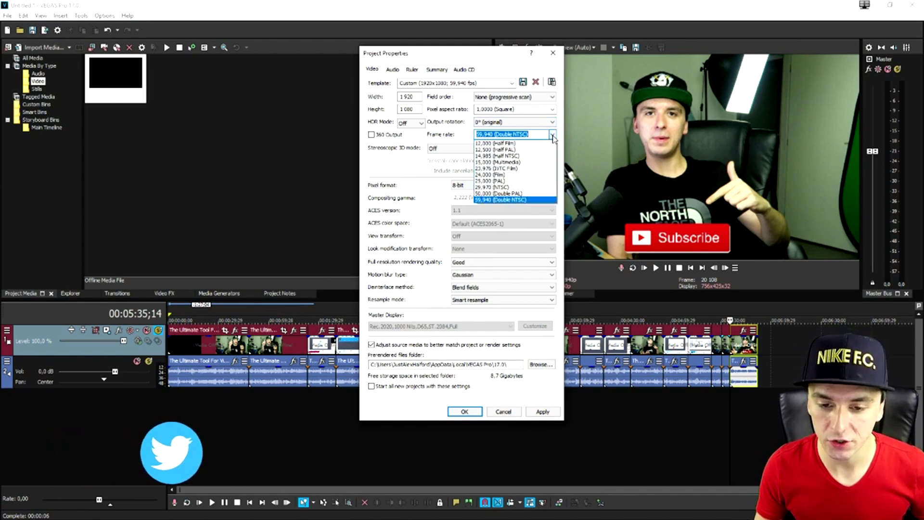
pyautogui.click(498, 200)
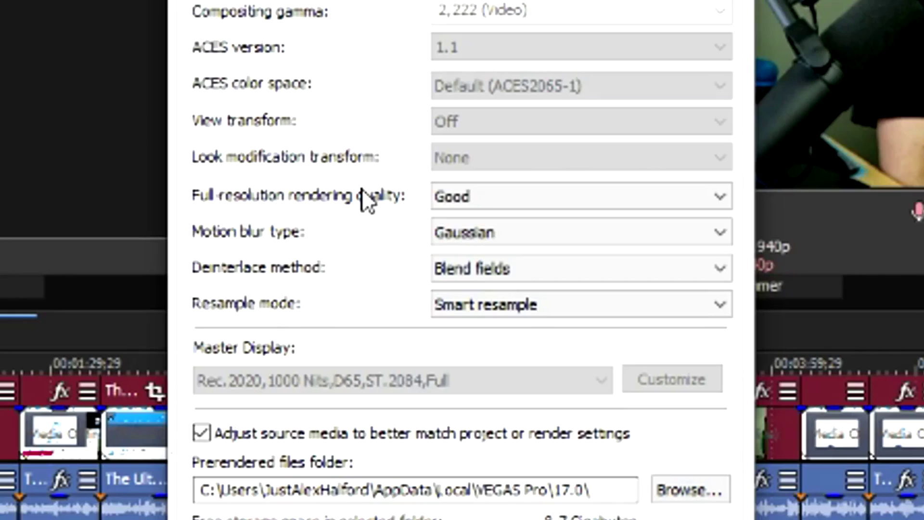
# Step: Set full-resolution rendering quality to Best and resample mode to Disable resample
pyautogui.click(479, 198)
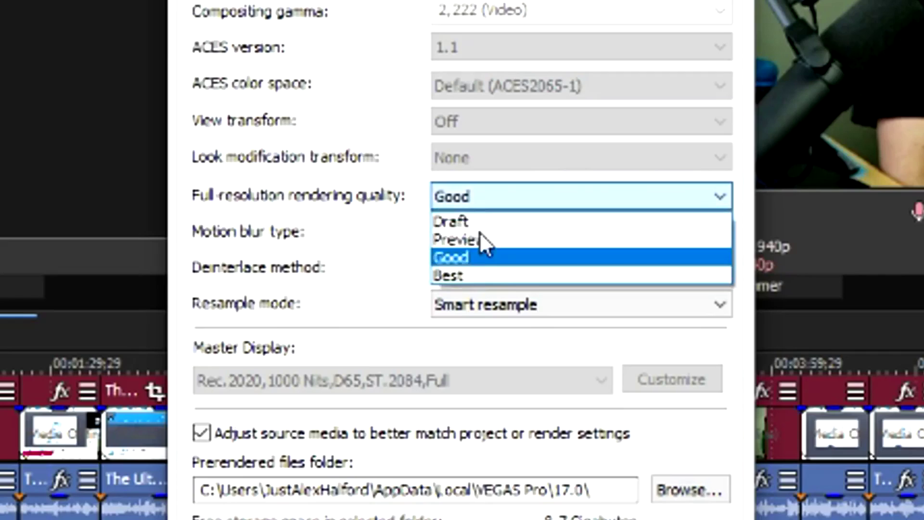
pyautogui.click(476, 276)
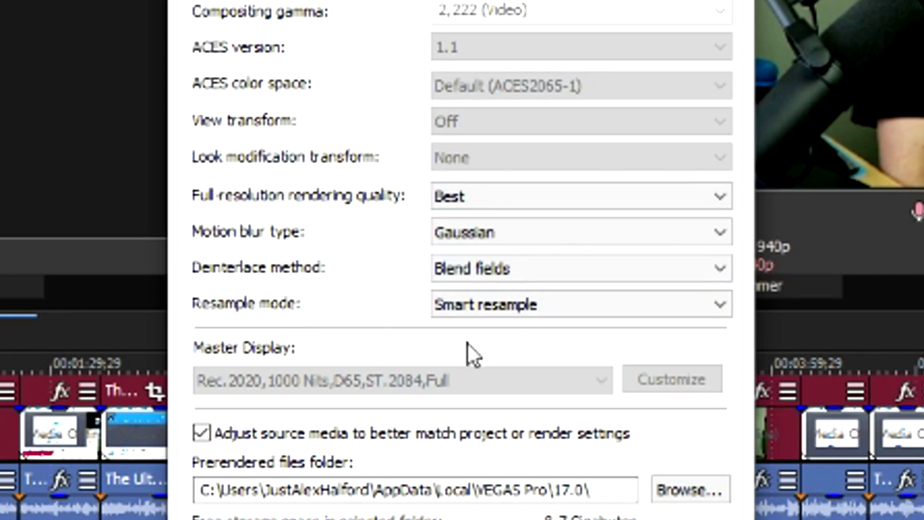
pyautogui.click(512, 306)
pyautogui.click(510, 362)
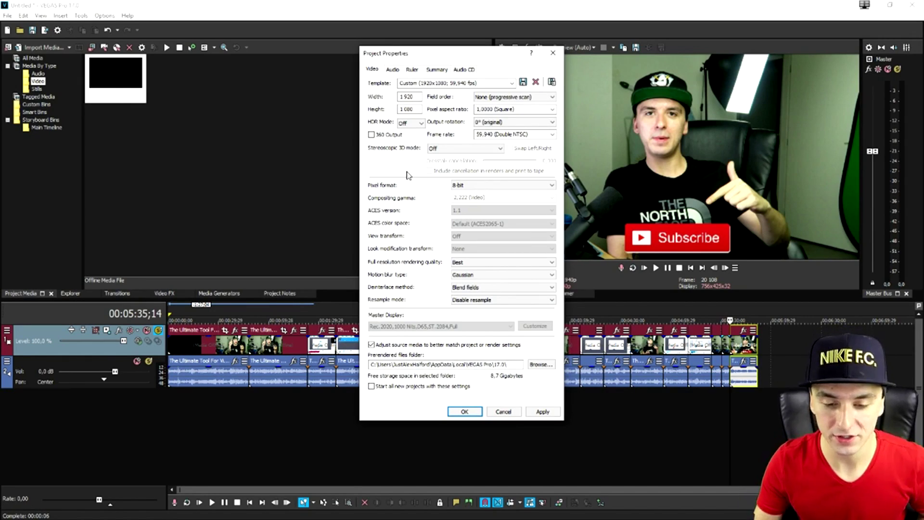
# Step: Name the template 'YouTube 1080p', make it the default for new projects, and apply
pyautogui.click(485, 79)
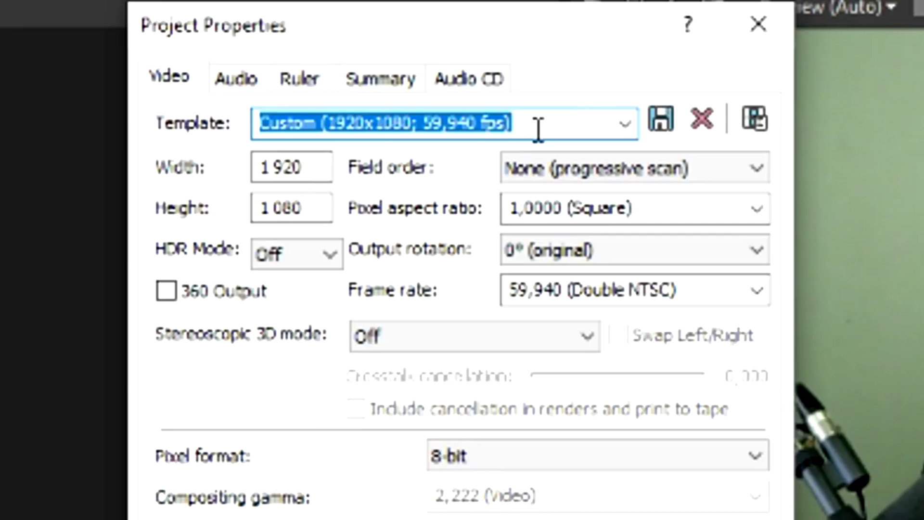
pyautogui.write('You')
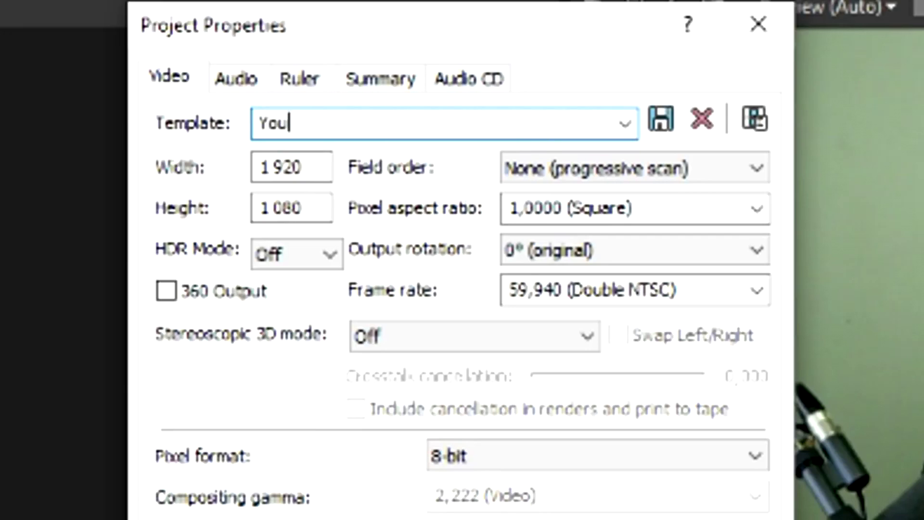
pyautogui.write('Tube 1080p')
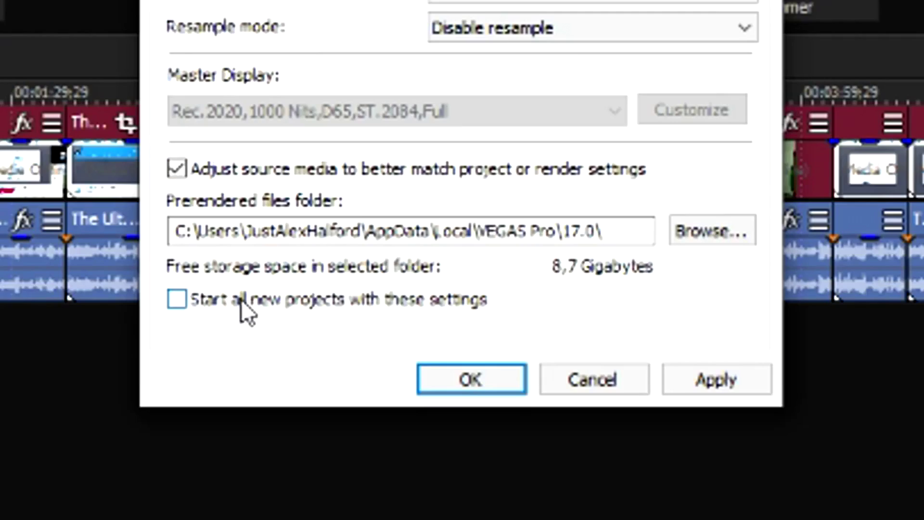
pyautogui.click(241, 299)
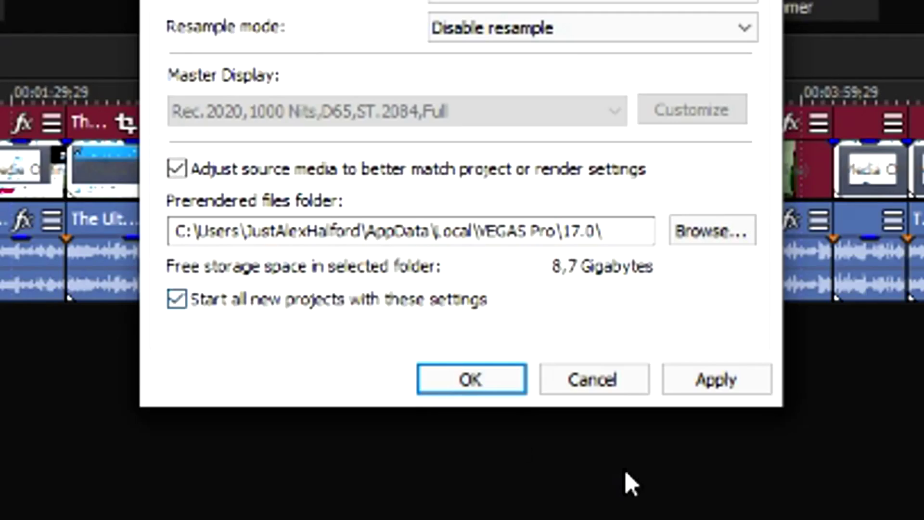
pyautogui.click(740, 384)
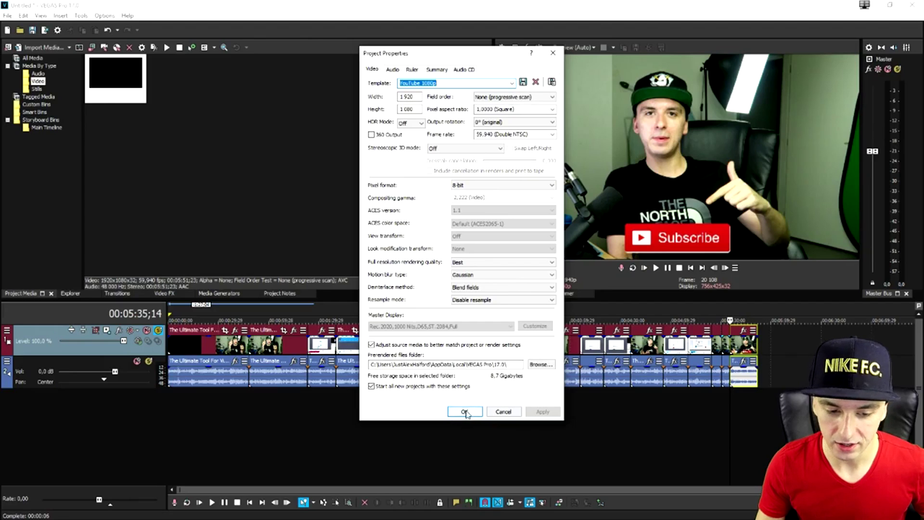
pyautogui.click(472, 380)
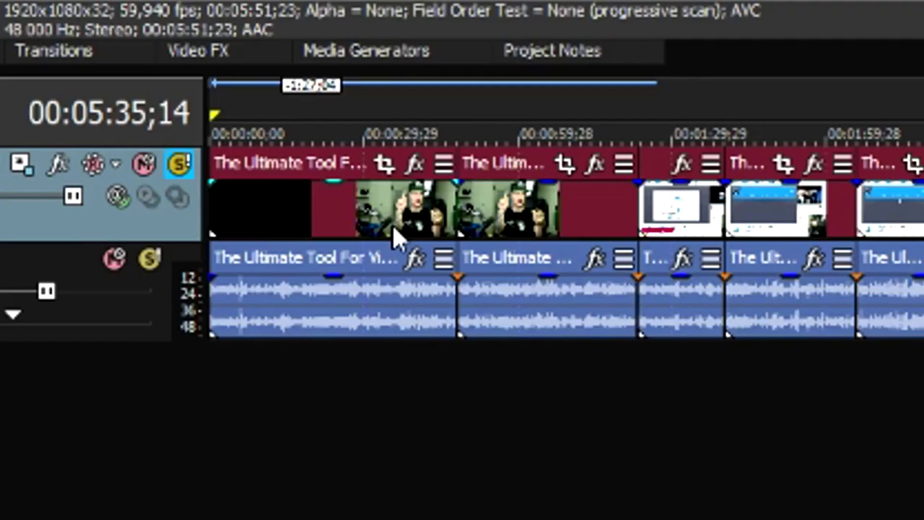
# Step: Set the timeline clip's event properties to Disable resample, then shift the time selection earlier
pyautogui.rightClick(230, 351)
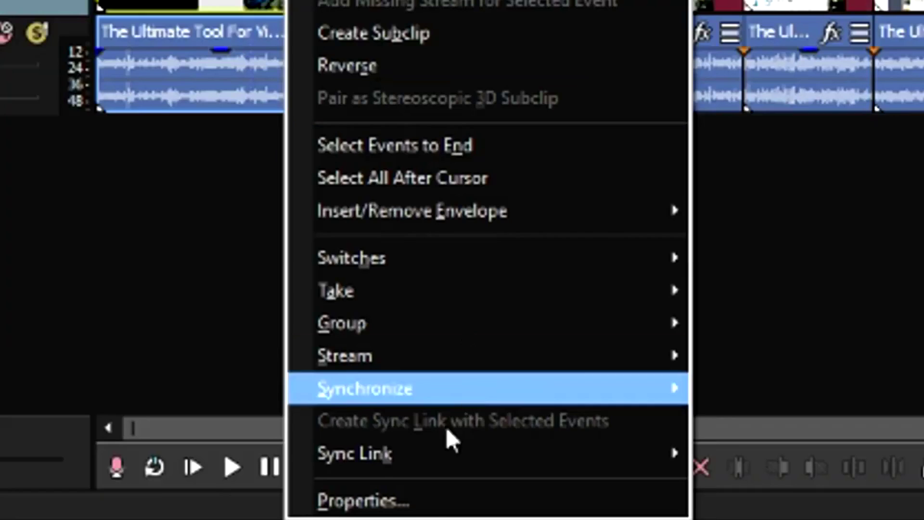
pyautogui.click(430, 503)
pyautogui.click(333, 355)
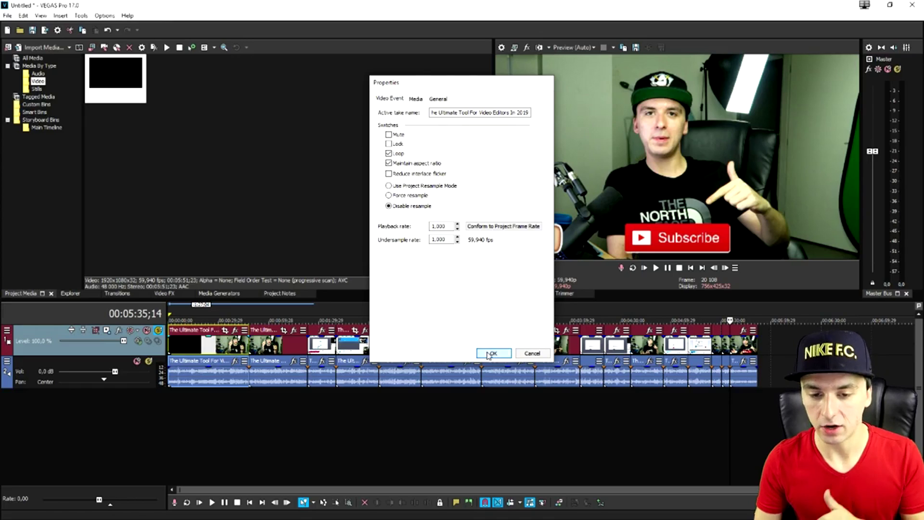
pyautogui.click(489, 352)
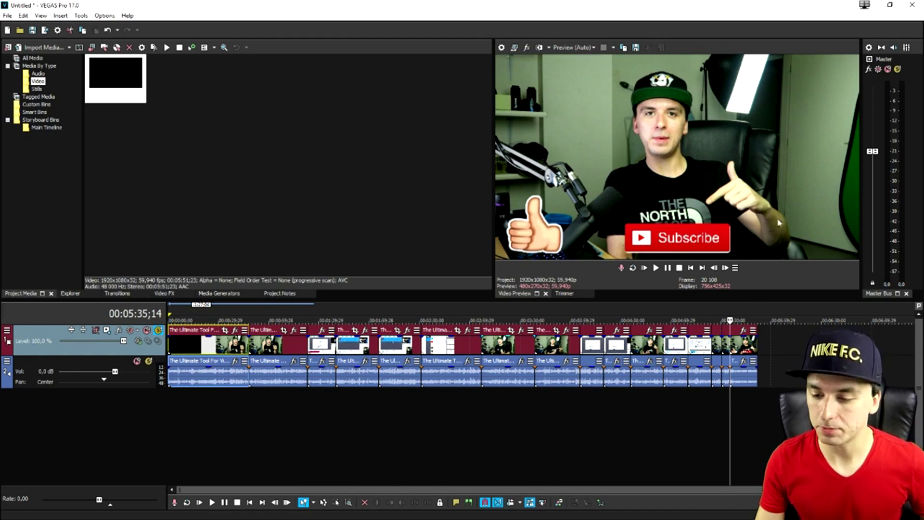
pyautogui.moveTo(756, 309); pyautogui.dragTo(169, 306)
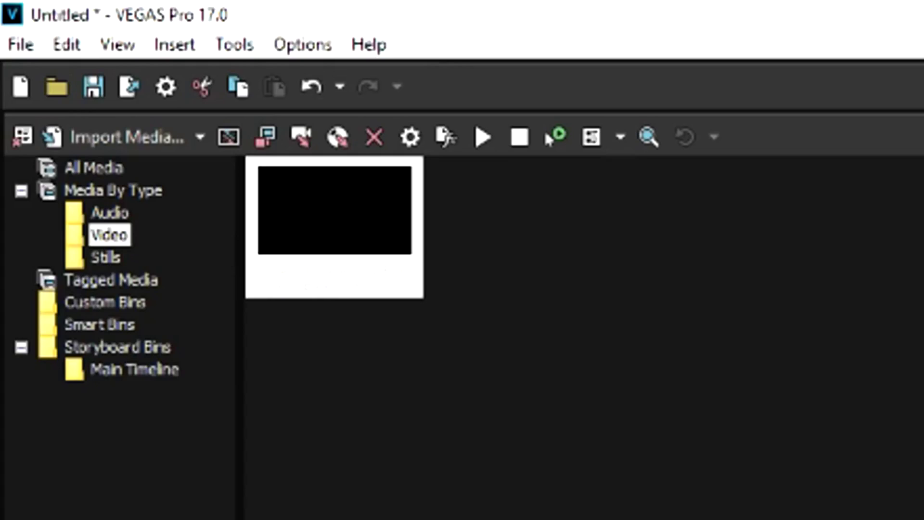
# Step: Start Render As with the Sony AVC/MVC Internet 1920x1080-30p template and view its custom settings
pyautogui.click(15, 51)
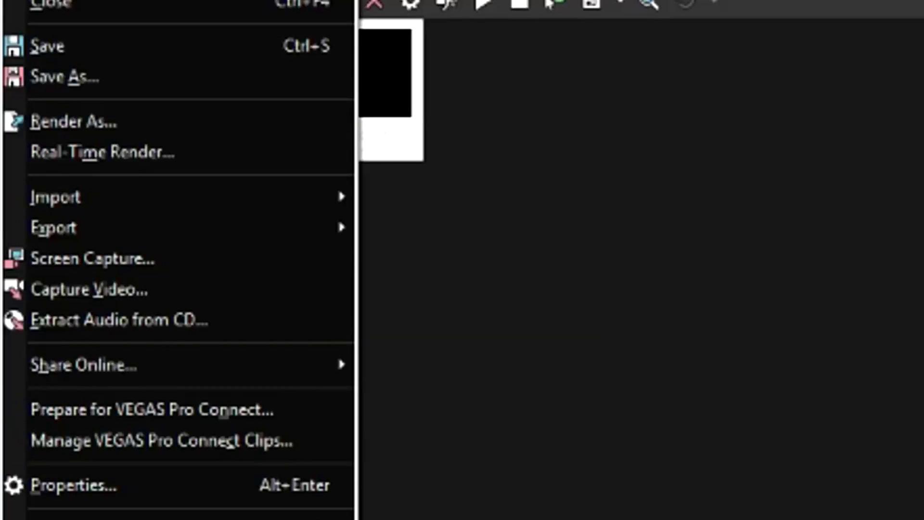
pyautogui.click(126, 128)
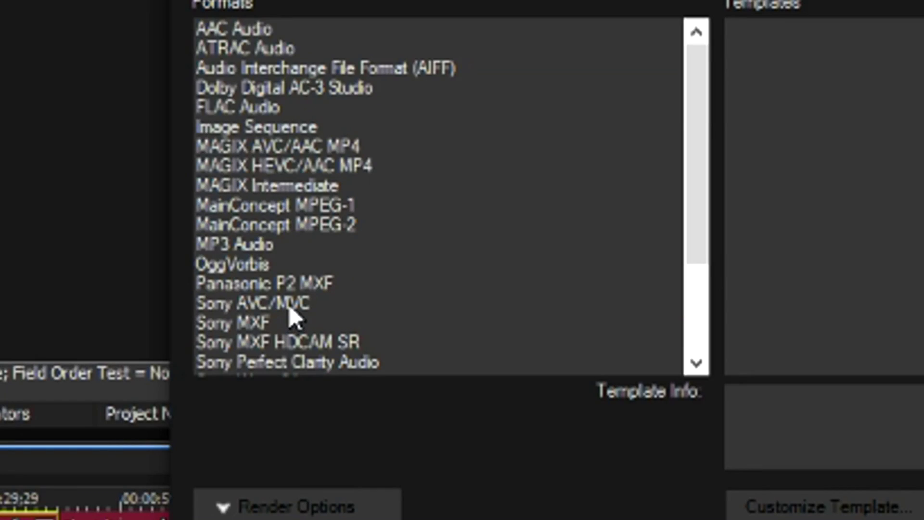
pyautogui.click(322, 260)
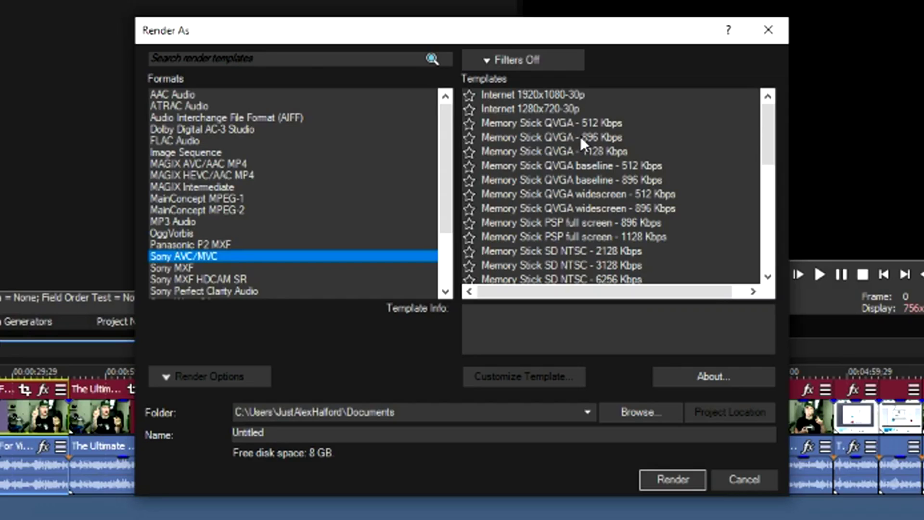
pyautogui.click(556, 97)
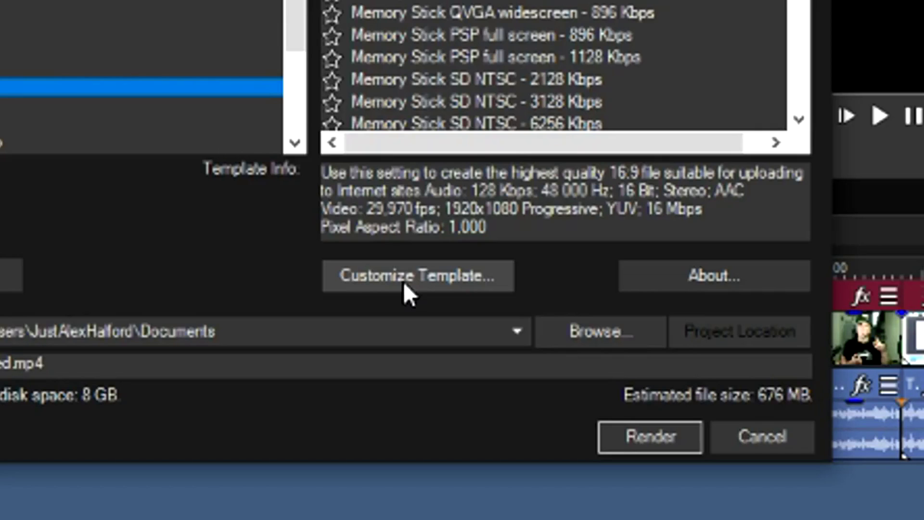
pyautogui.click(496, 321)
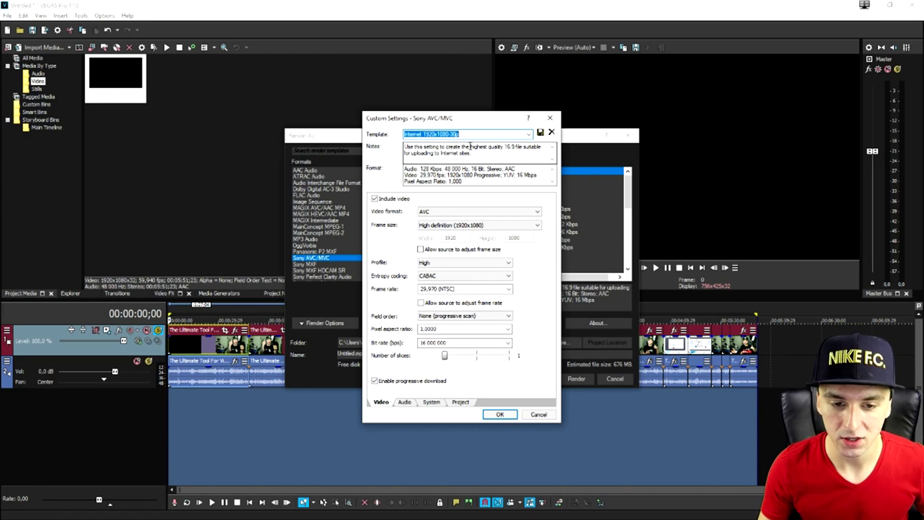
# Step: Change the render template's frame rate to 59,940 (Double NTSC), then move to the audio settings
pyautogui.click(459, 134)
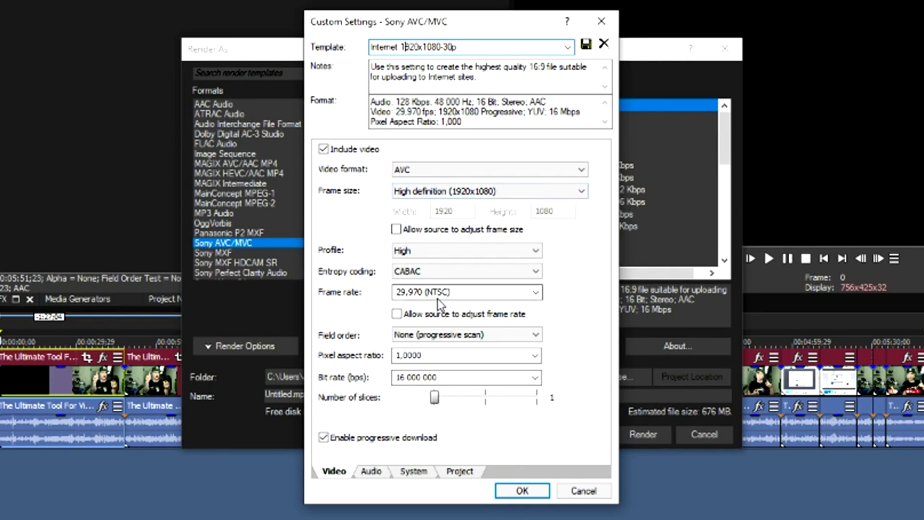
pyautogui.click(536, 293)
pyautogui.click(470, 396)
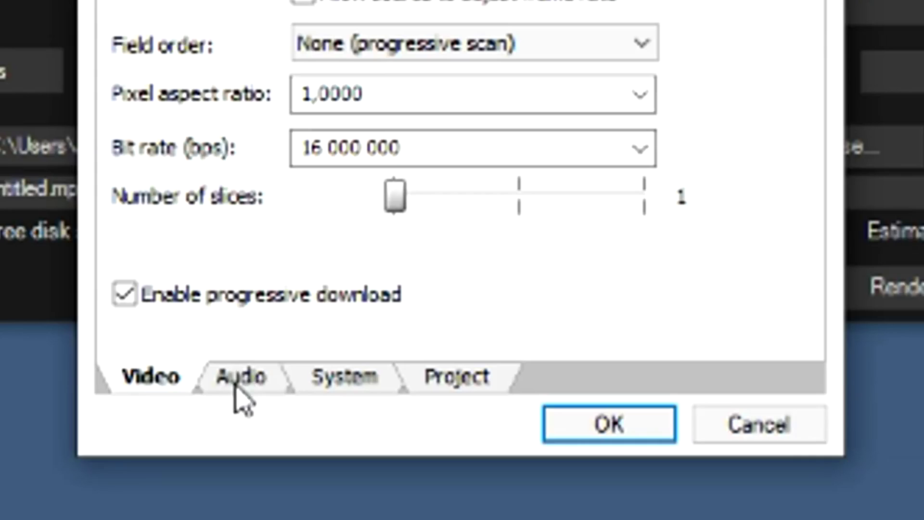
pyautogui.click(404, 402)
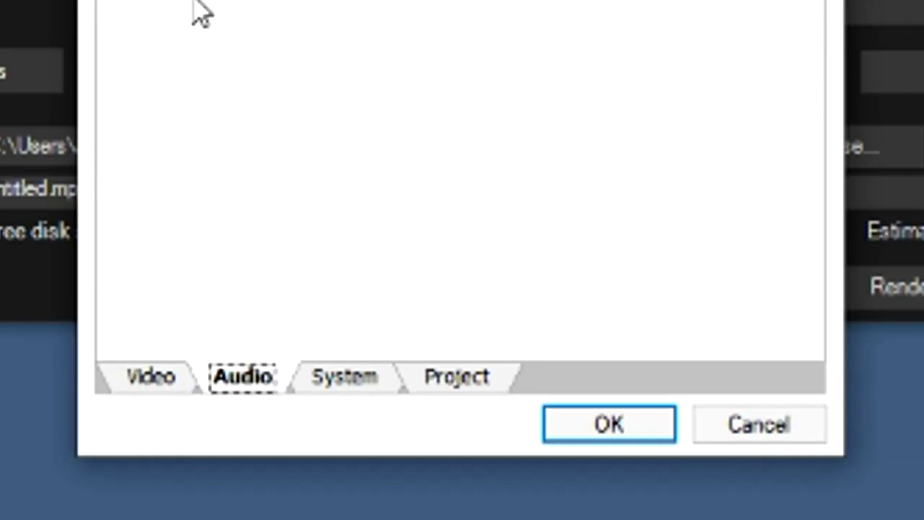
pyautogui.click(375, 199)
# Step: Keep audio enabled and set the audio bit rate to 320 000
pyautogui.click(125, 217)
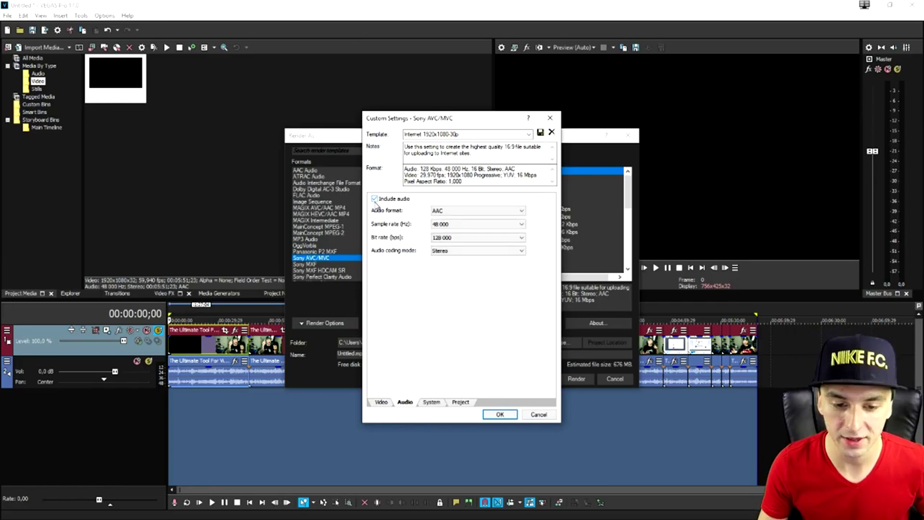
pyautogui.click(443, 238)
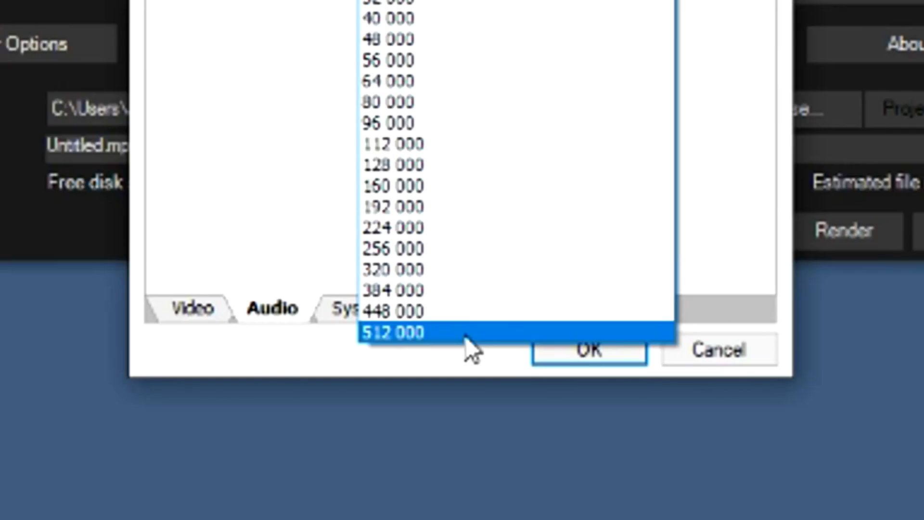
pyautogui.click(394, 164)
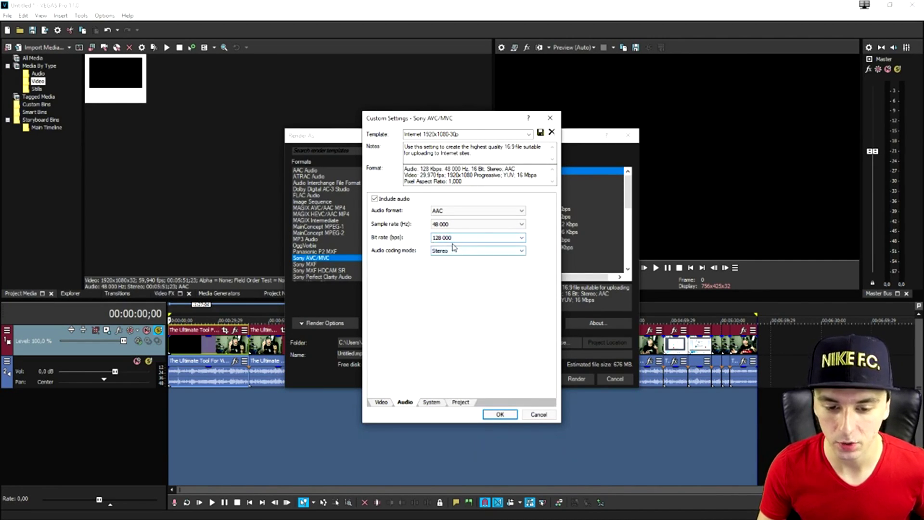
pyautogui.click(452, 238)
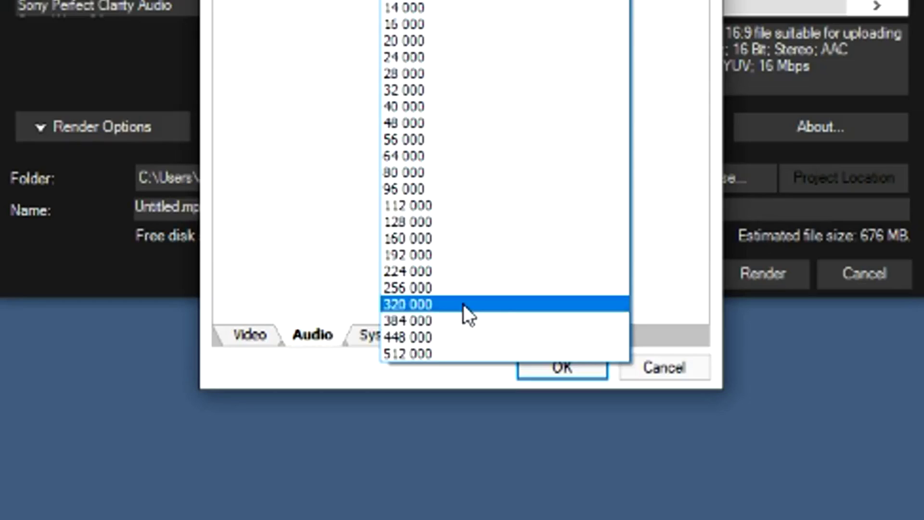
pyautogui.click(463, 304)
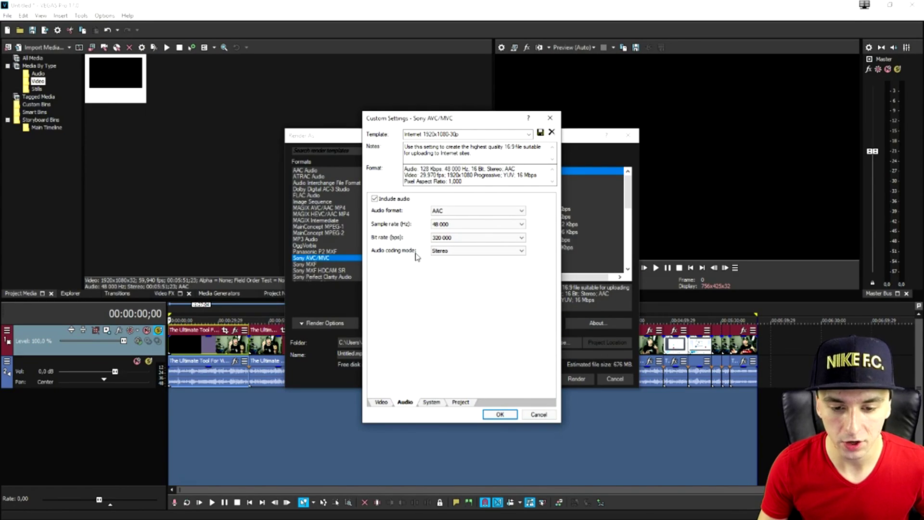
pyautogui.click(477, 250)
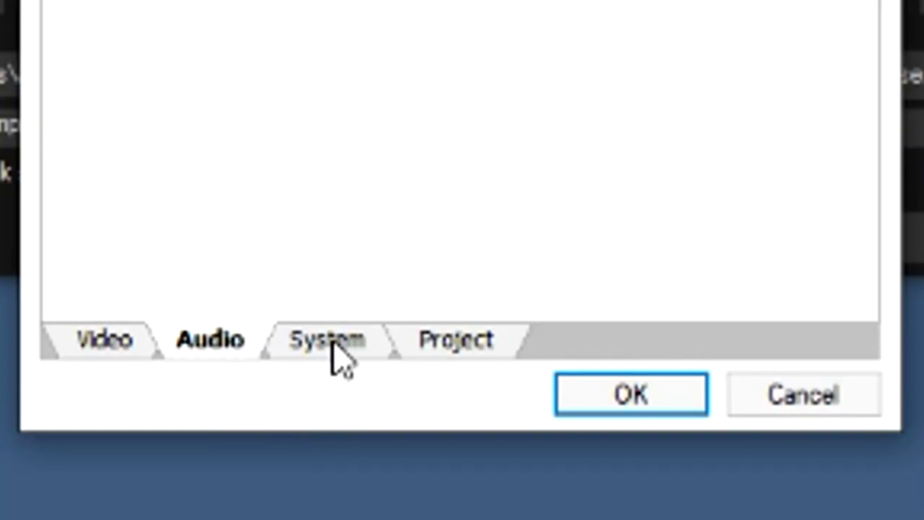
# Step: Set the Project tab's video rendering quality to Best and return to the video settings
pyautogui.click(332, 344)
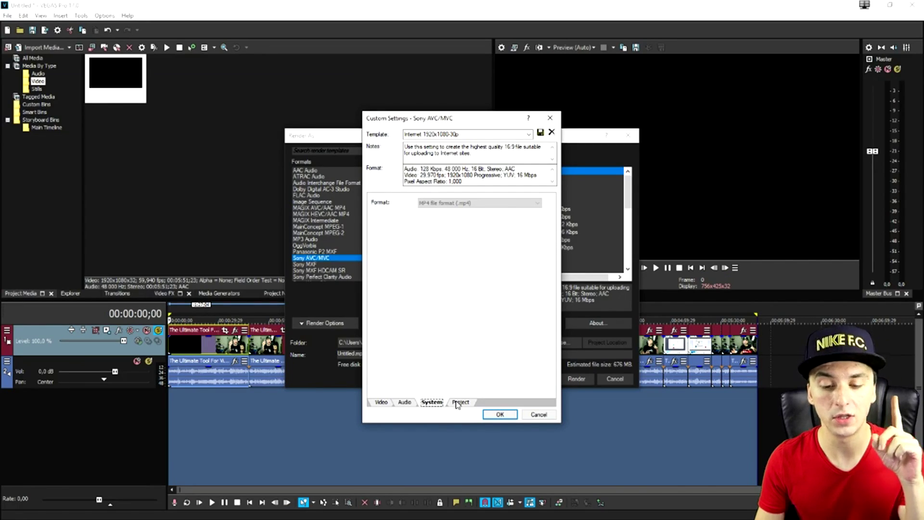
pyautogui.click(443, 348)
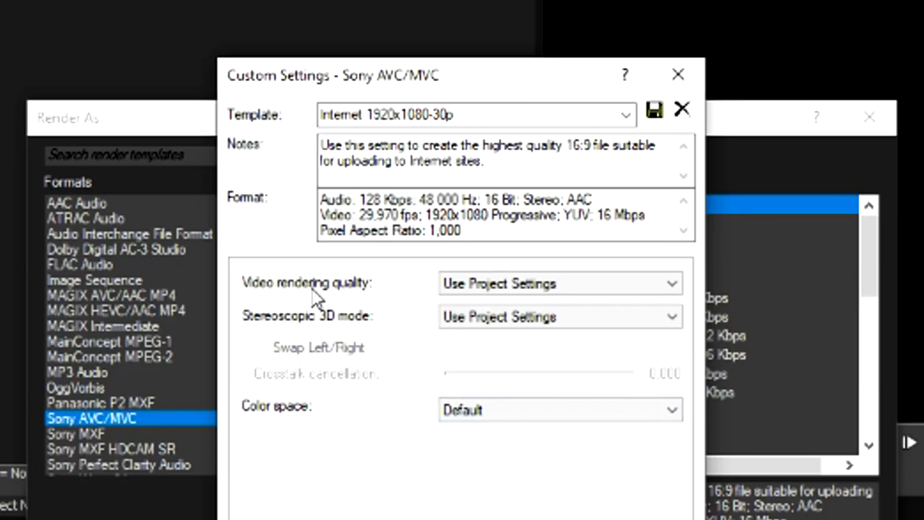
pyautogui.click(506, 284)
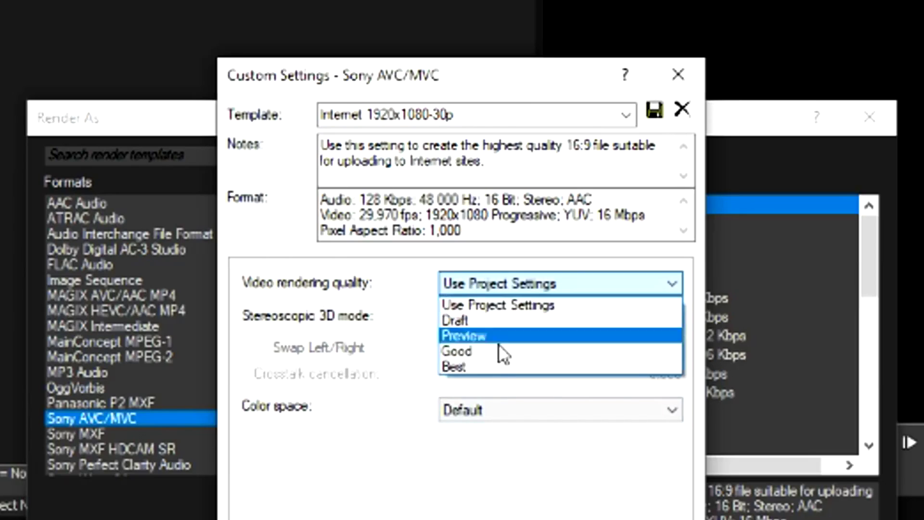
pyautogui.click(490, 368)
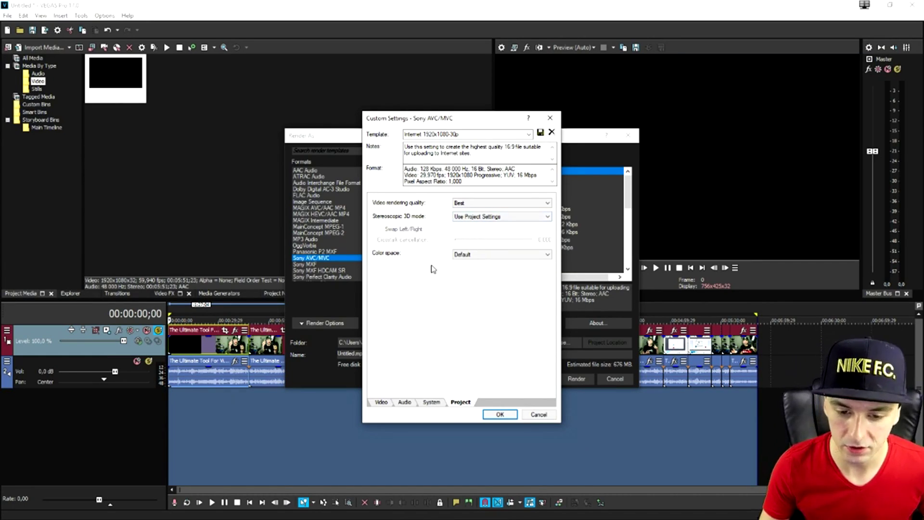
pyautogui.click(383, 402)
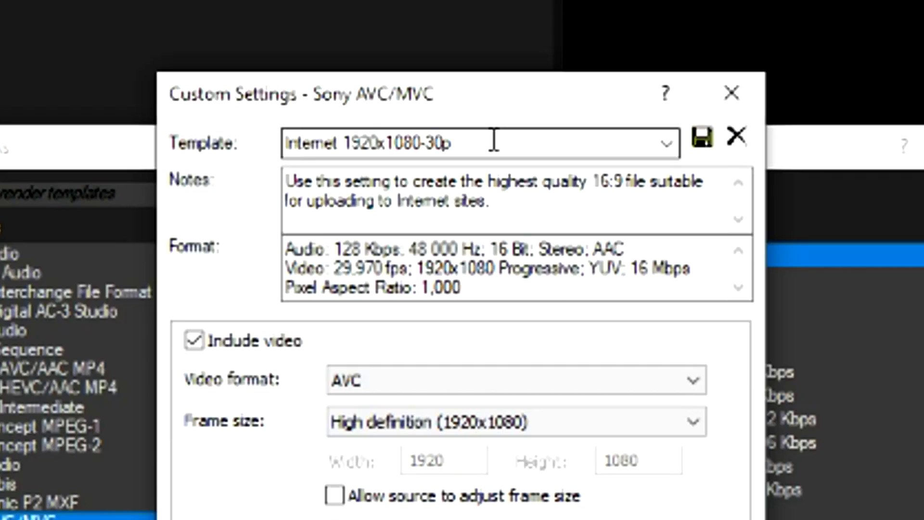
# Step: Save the custom settings as template 'YouTube 1080p60' and select it in the render list
pyautogui.click(473, 133)
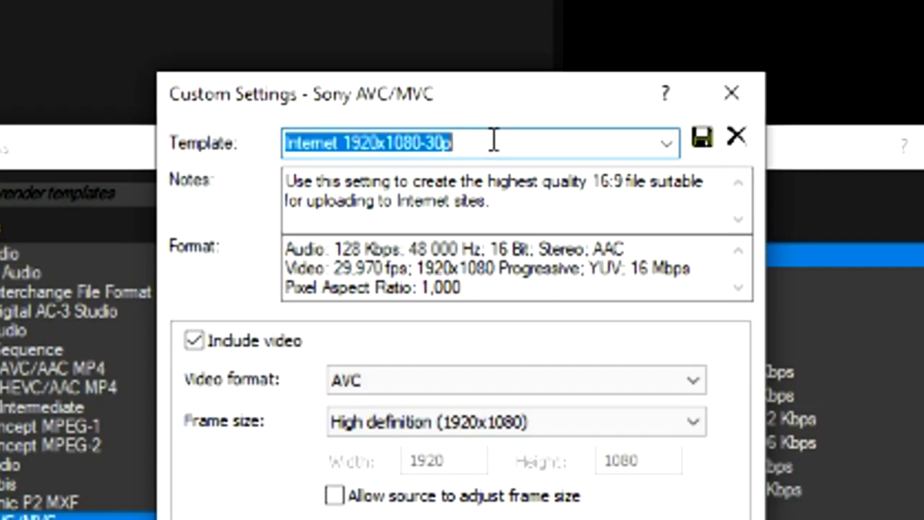
pyautogui.write('YouTube')
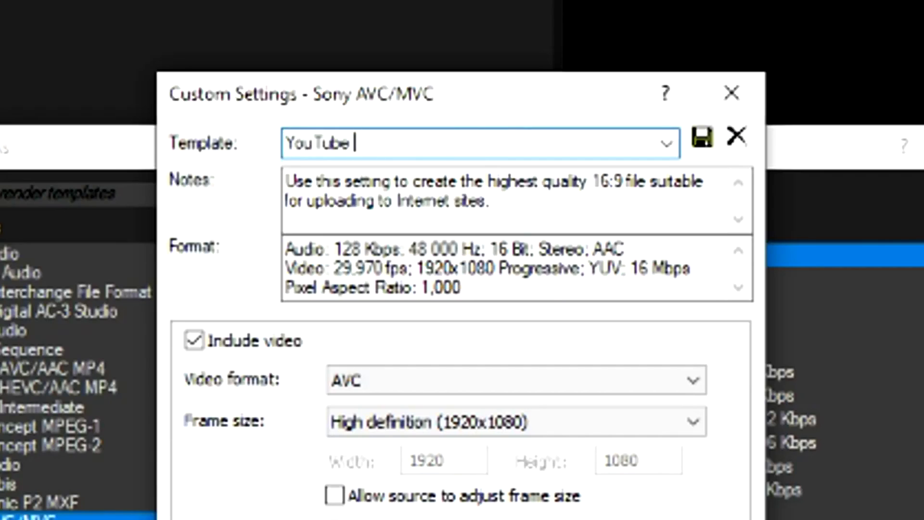
pyautogui.write(' 1080p60')
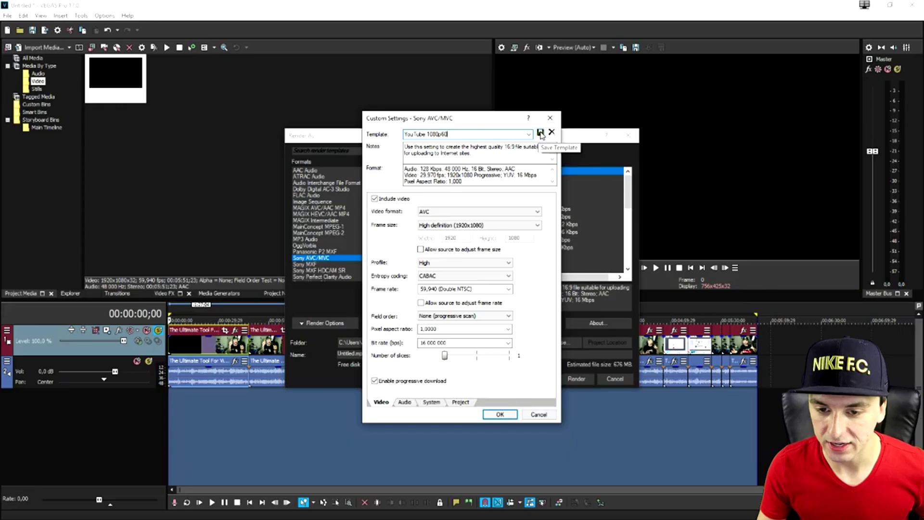
pyautogui.click(736, 195)
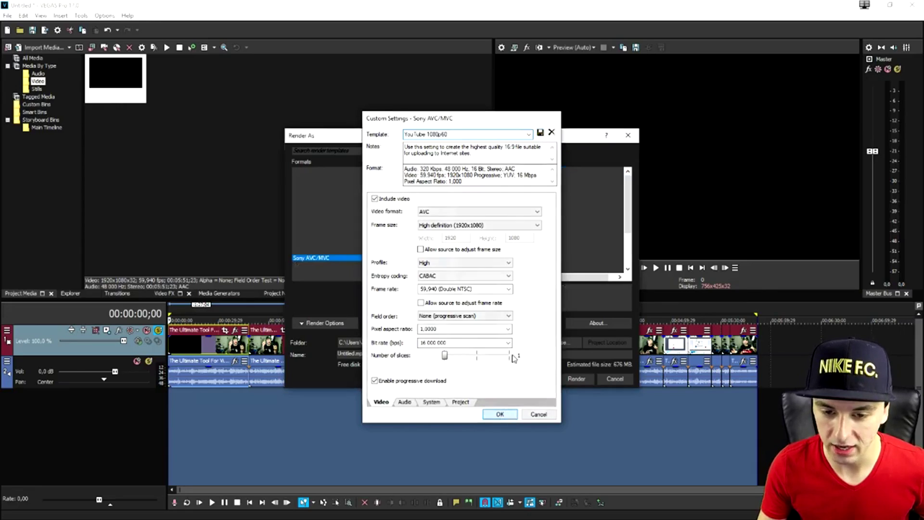
pyautogui.click(499, 414)
pyautogui.scroll(-4, 513, 204)
pyautogui.scroll(5, 513, 204)
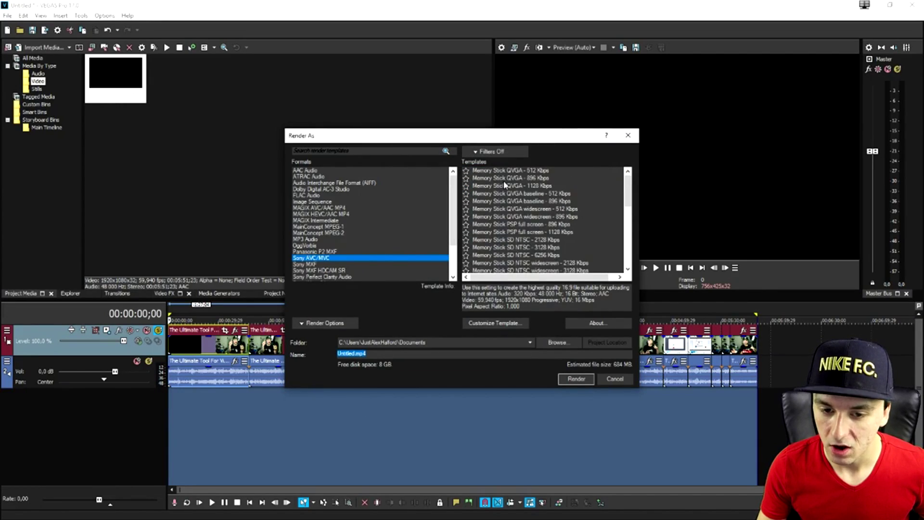
pyautogui.click(511, 172)
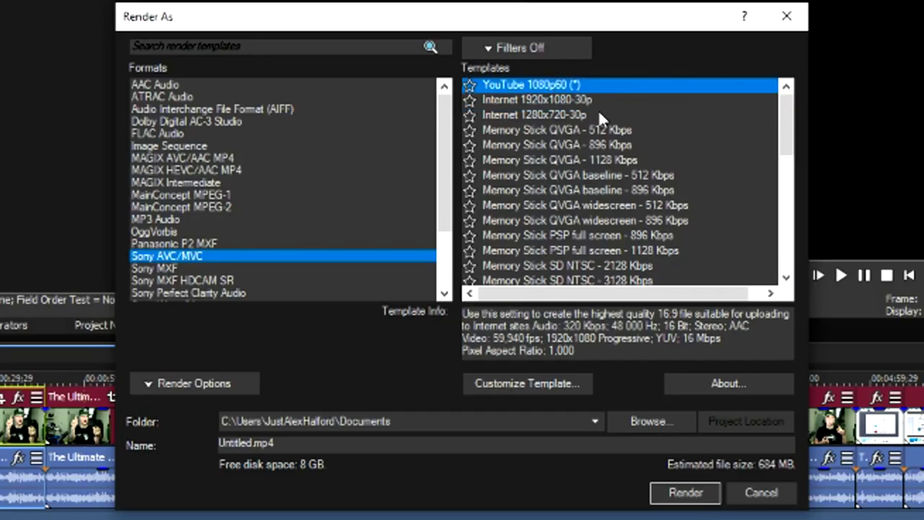
# Step: Render the timeline to 'Rendered Video' with YouTube 1080p60, then cancel the render
pyautogui.scroll(-8, 553, 227)
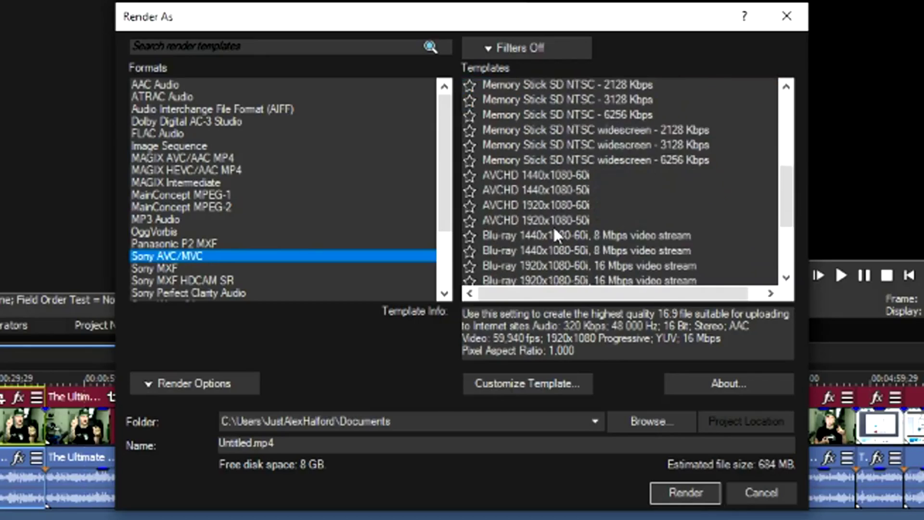
pyautogui.scroll(10, 544, 208)
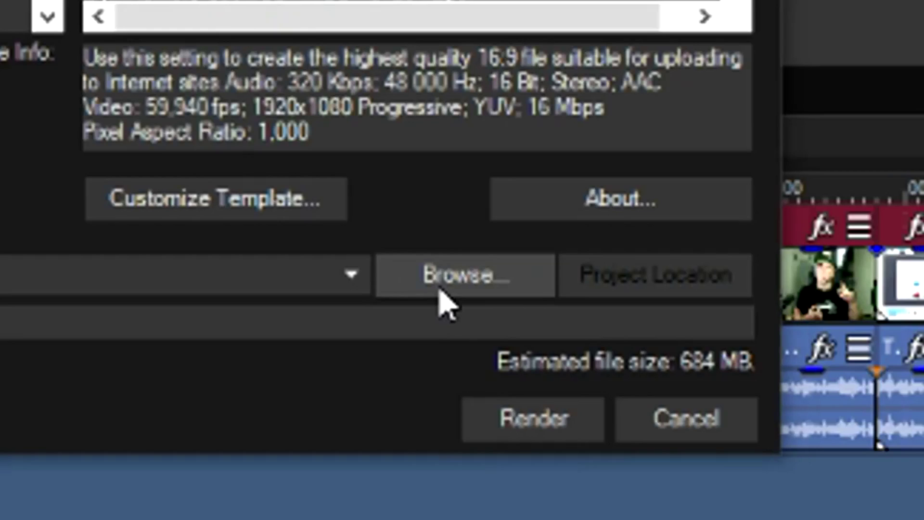
pyautogui.click(554, 343)
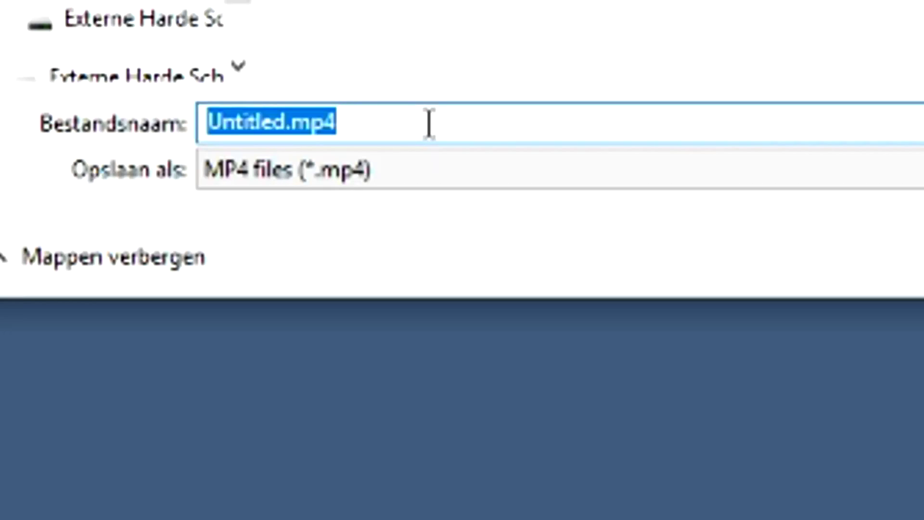
pyautogui.write('Rendered Vi')
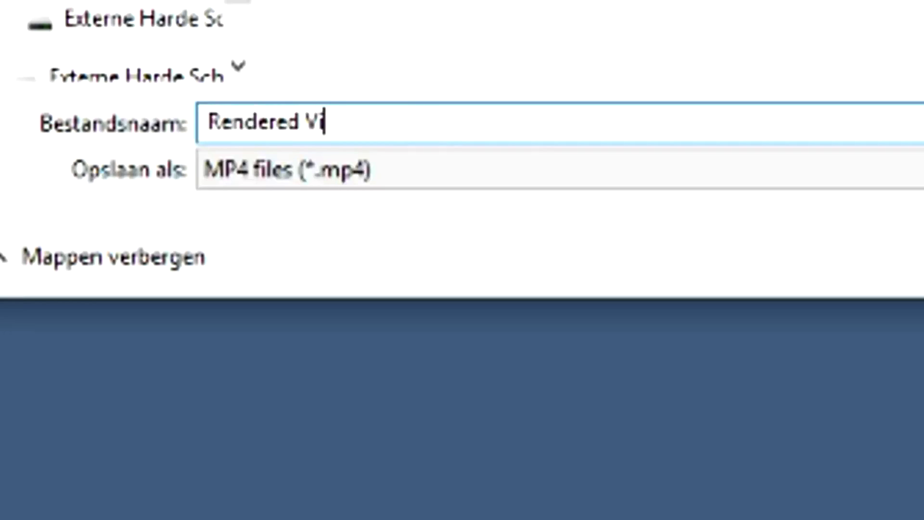
pyautogui.press('Return')
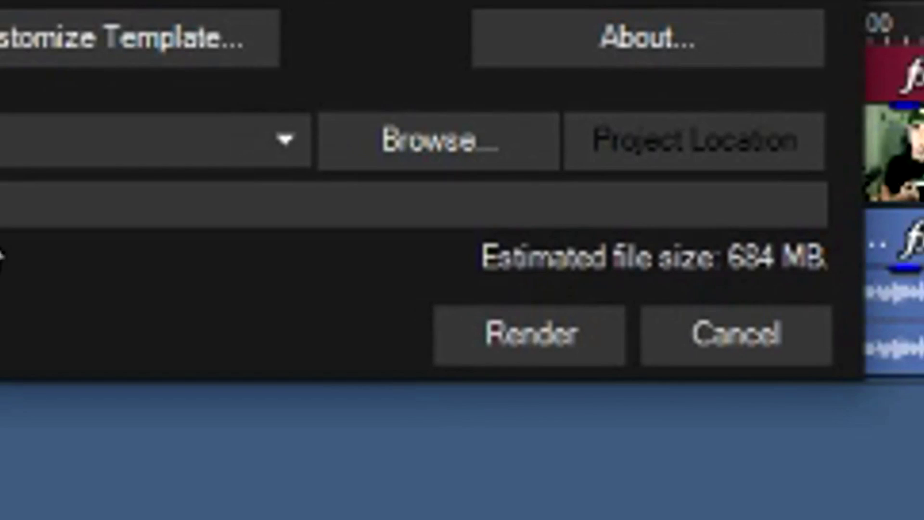
pyautogui.click(503, 346)
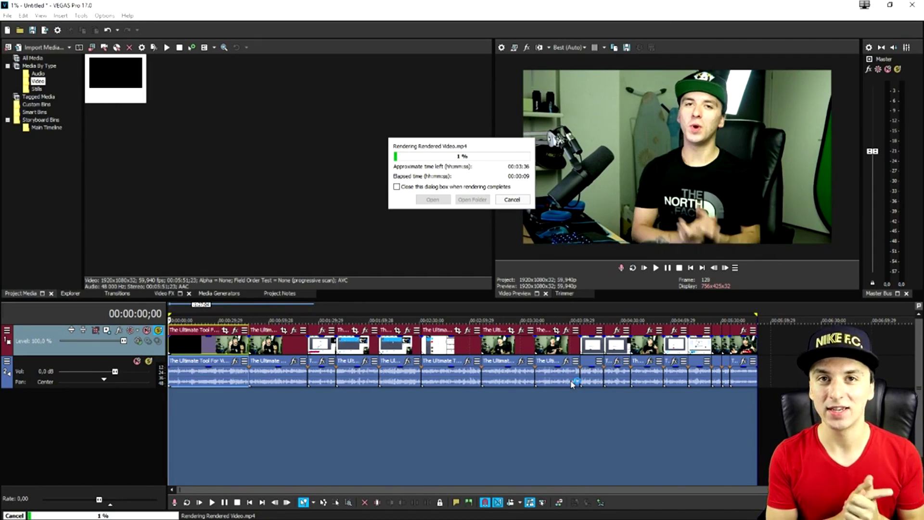
pyautogui.click(519, 200)
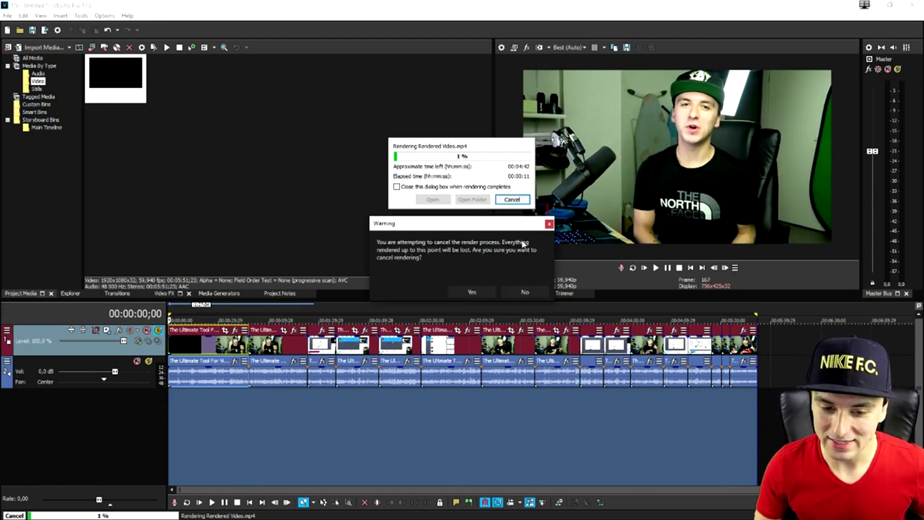
pyautogui.press('Return')
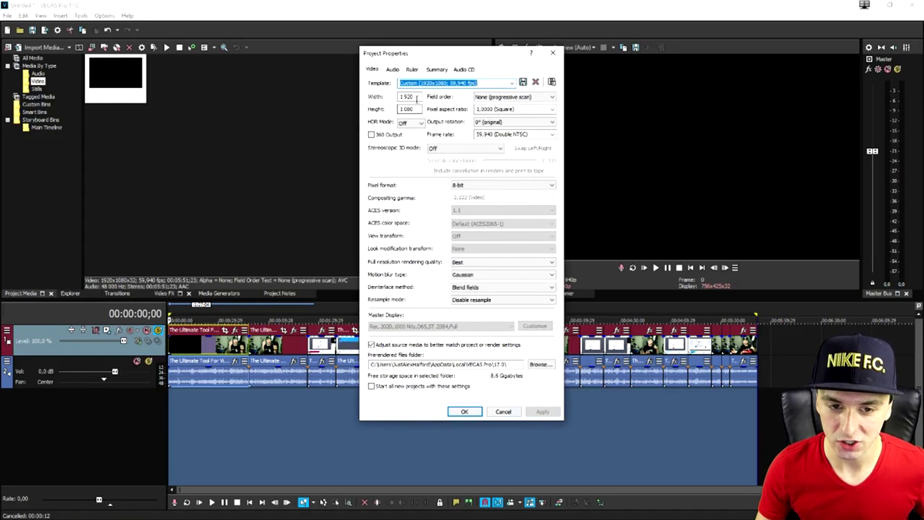
# Step: Set the project size to 1280 x 720 and save it as the '720p' template
pyautogui.moveTo(418, 94); pyautogui.dragTo(320, 96)
pyautogui.write('1280')
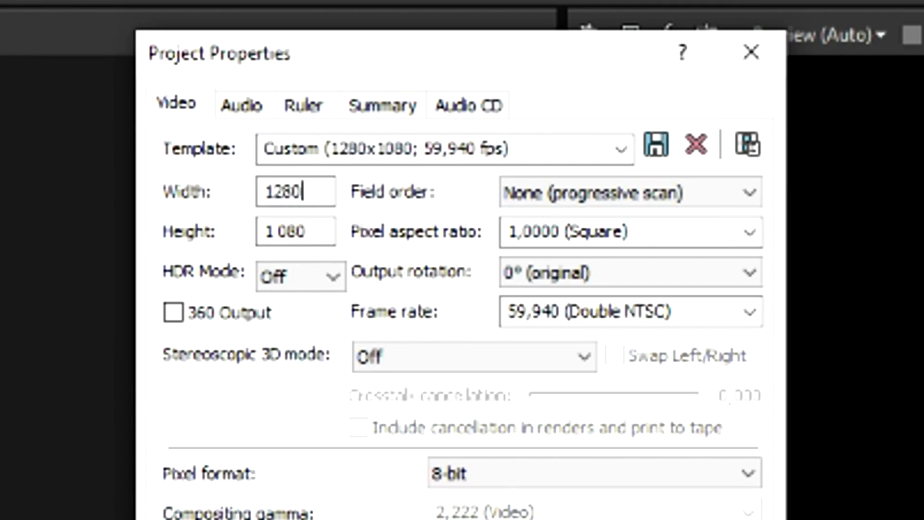
pyautogui.press('Tab')
pyautogui.write('720')
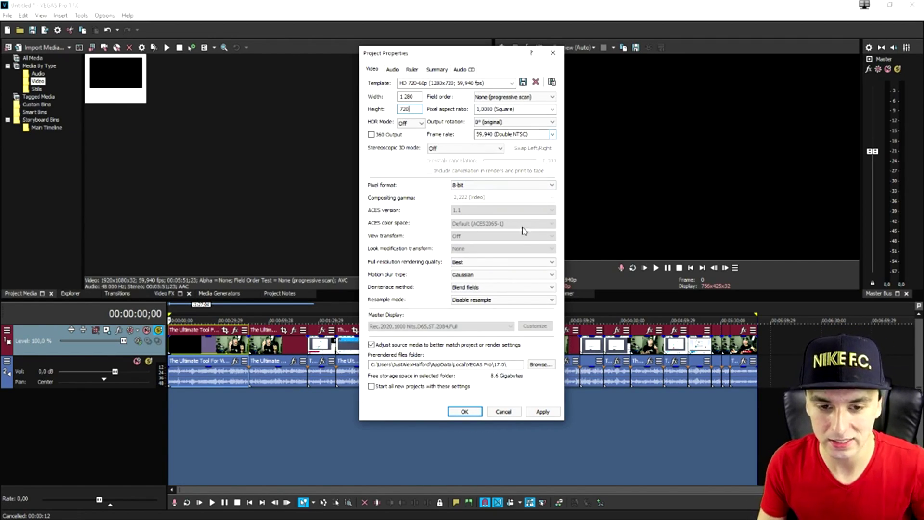
pyautogui.click(478, 82)
pyautogui.write('720p')
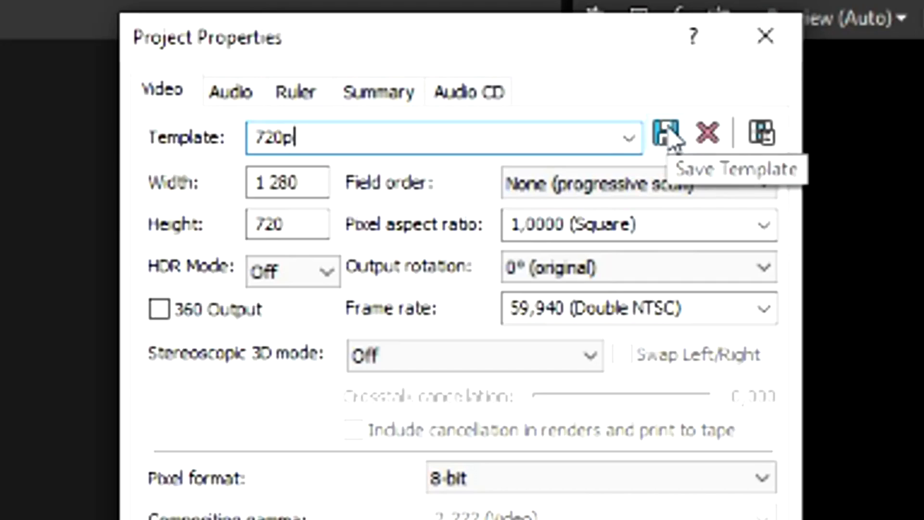
pyautogui.click(523, 82)
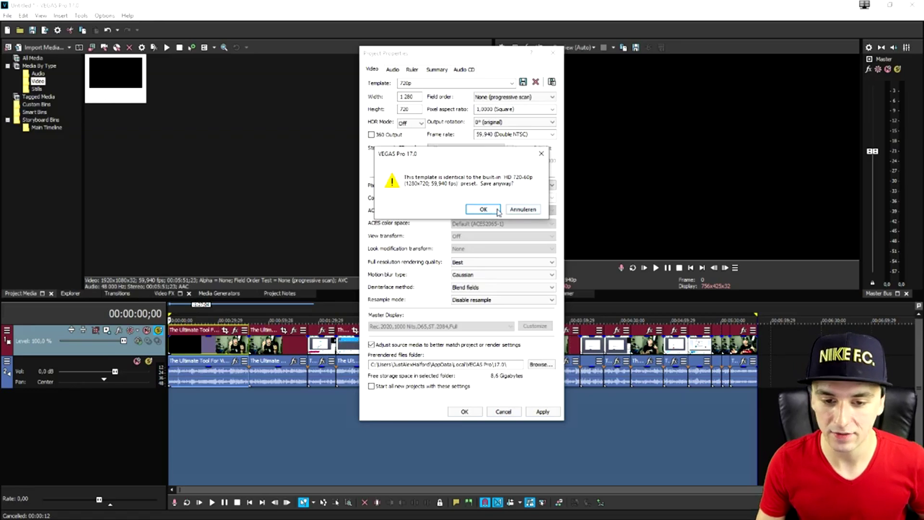
pyautogui.click(497, 211)
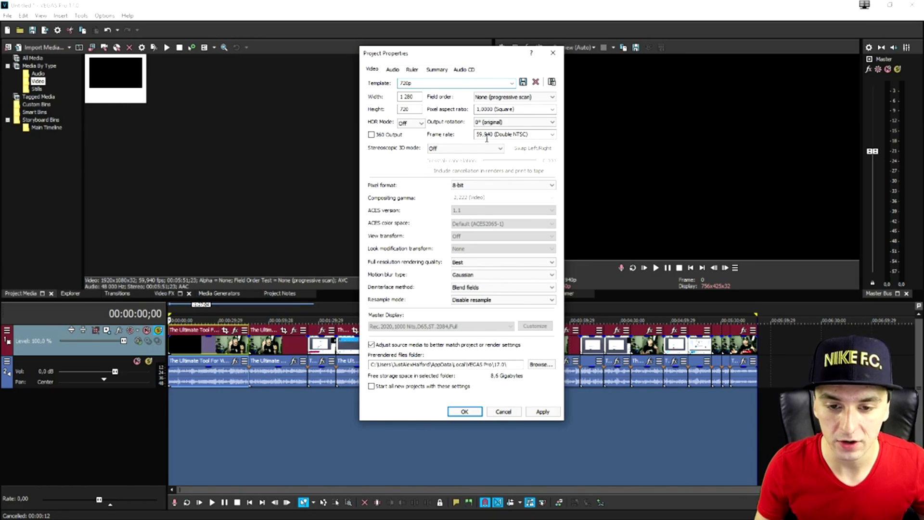
# Step: Try a 29,970 (NTSC) frame rate, then close Project Properties without applying changes
pyautogui.click(554, 134)
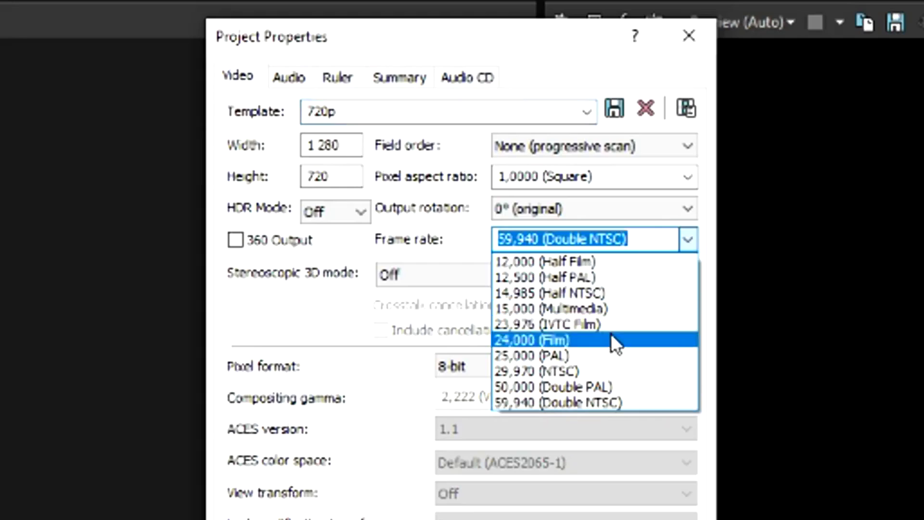
pyautogui.click(597, 372)
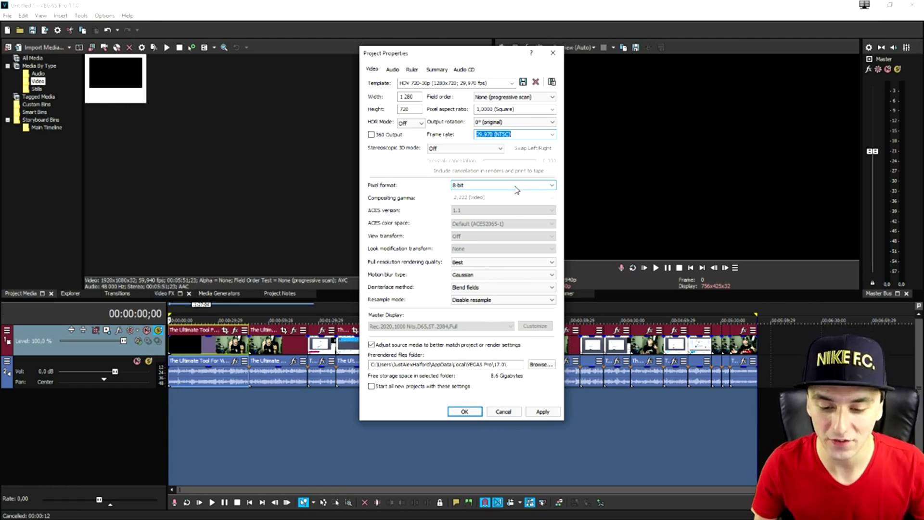
pyautogui.click(506, 412)
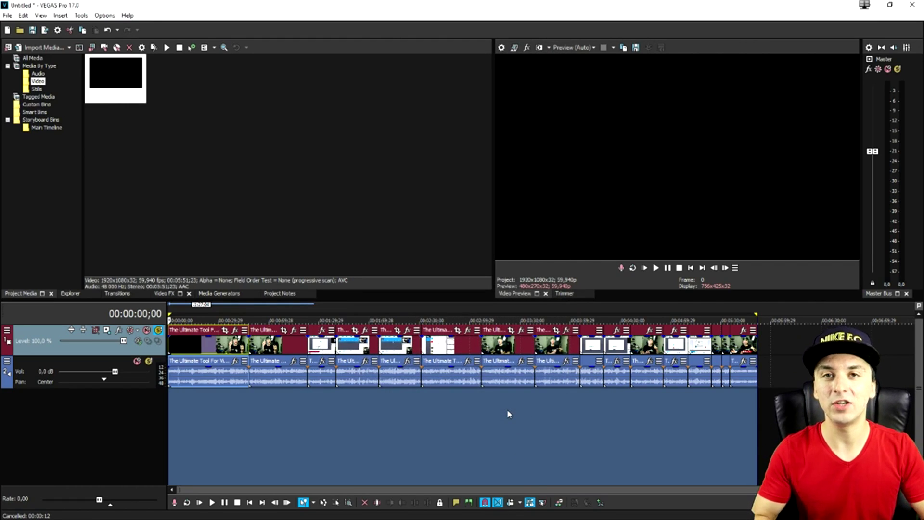